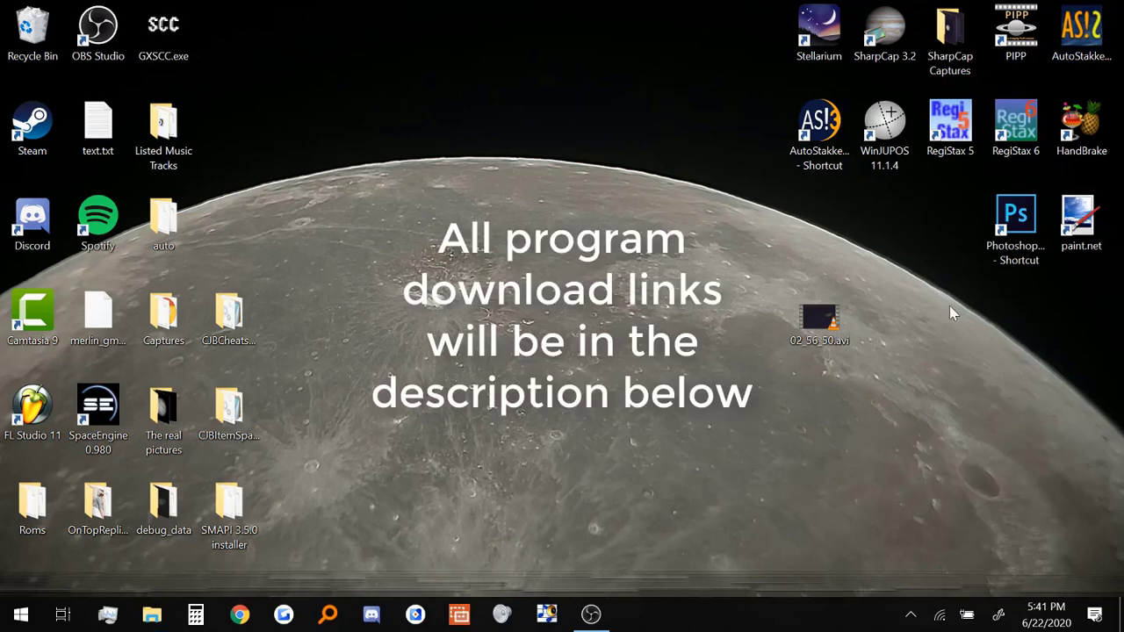
Step: Launch PIPP and preview the Saturn recording 02_56_50.avi, then close both
left_click(1022, 53)
double_click(1021, 57)
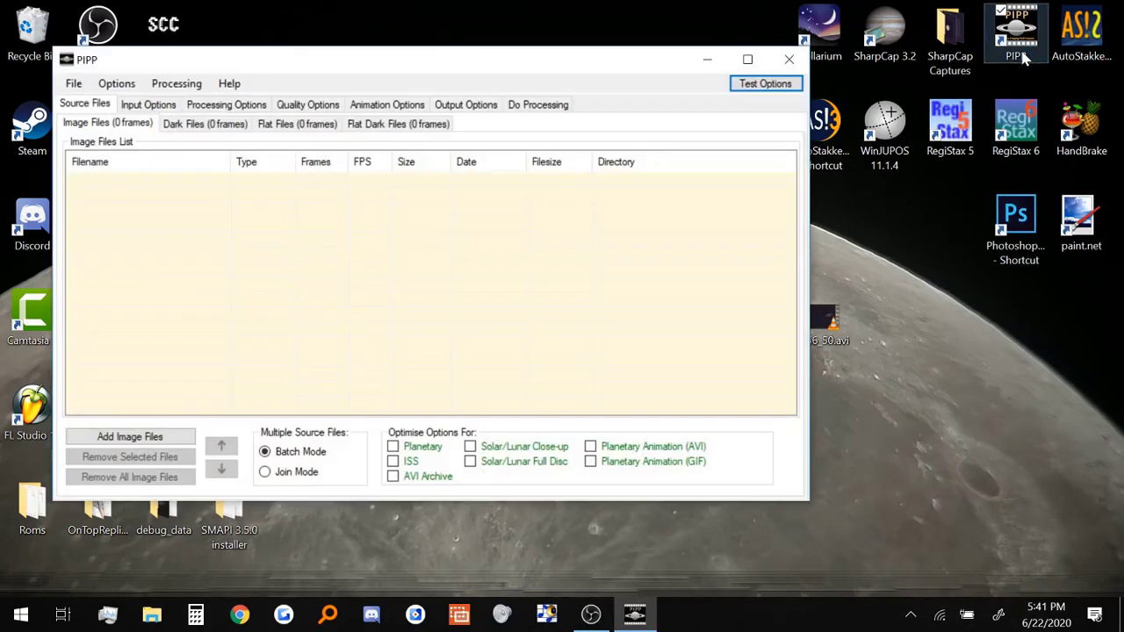
double_click(833, 316)
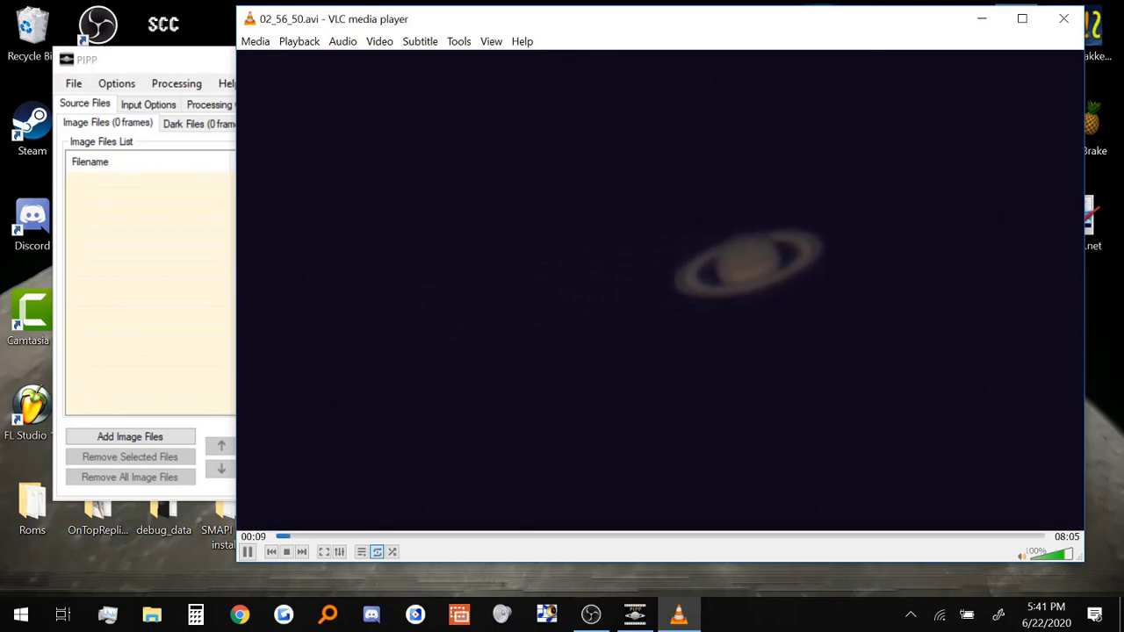
left_click(1065, 19)
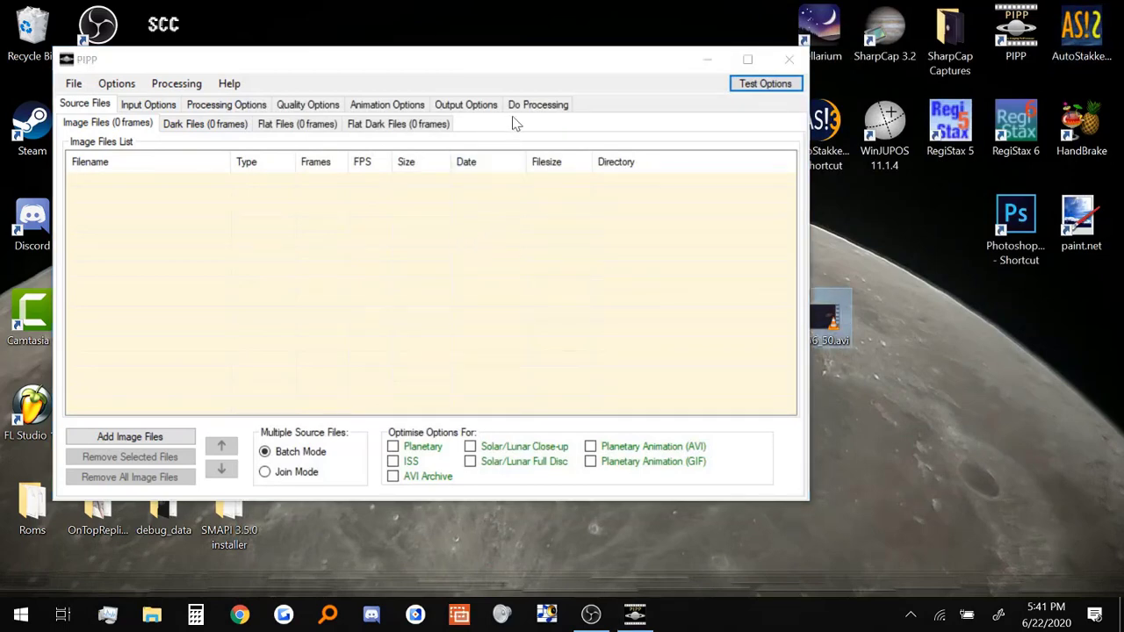
left_click(789, 59)
Step: Try out AutoStakkert!, RegiStax 6 and paint.net, glancing over paint.net's Edit menu
double_click(804, 120)
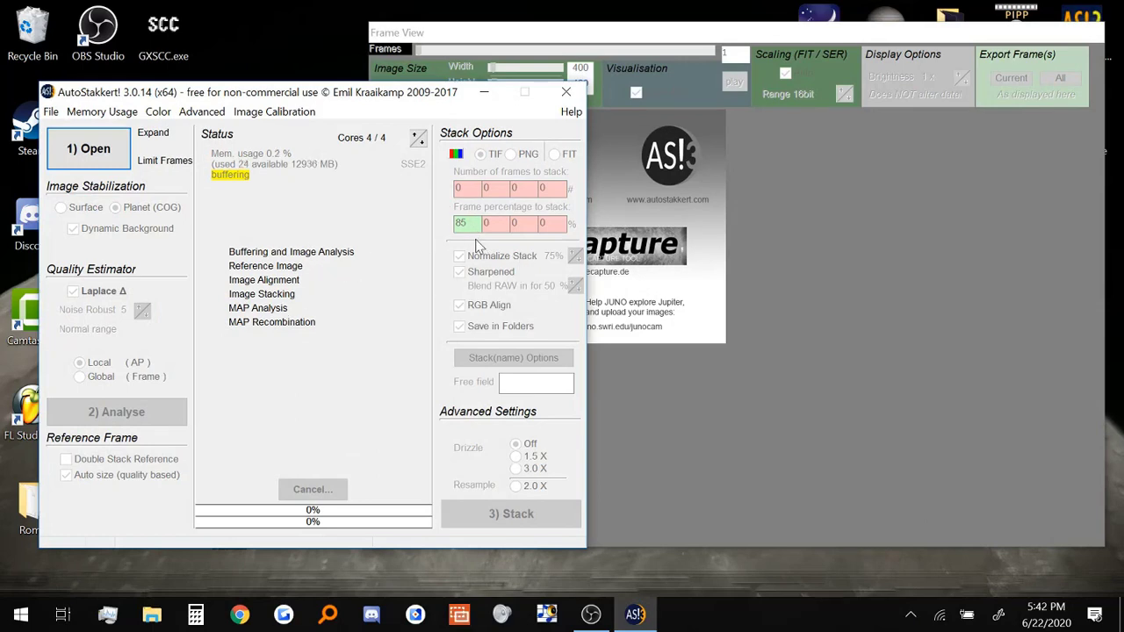
left_click(572, 93)
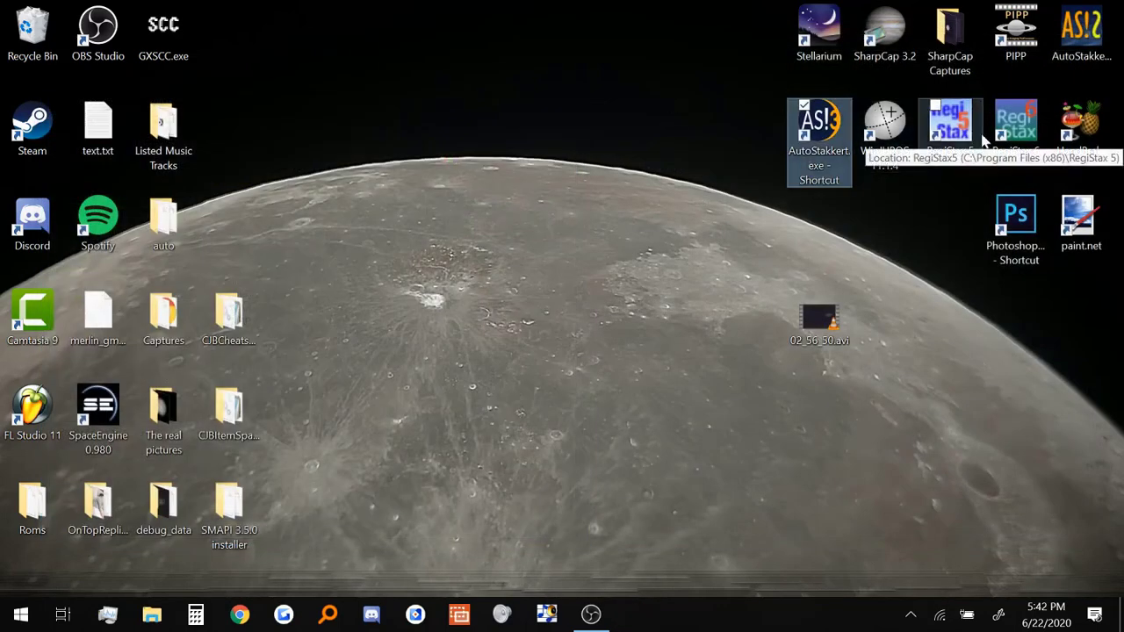
left_click(1026, 126)
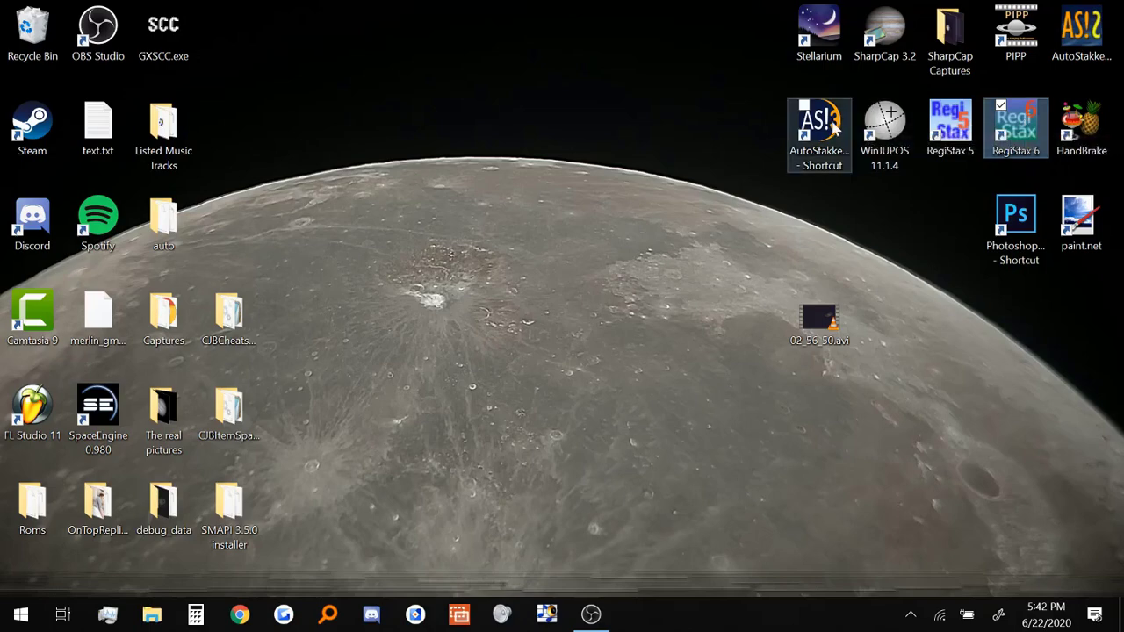
double_click(1081, 228)
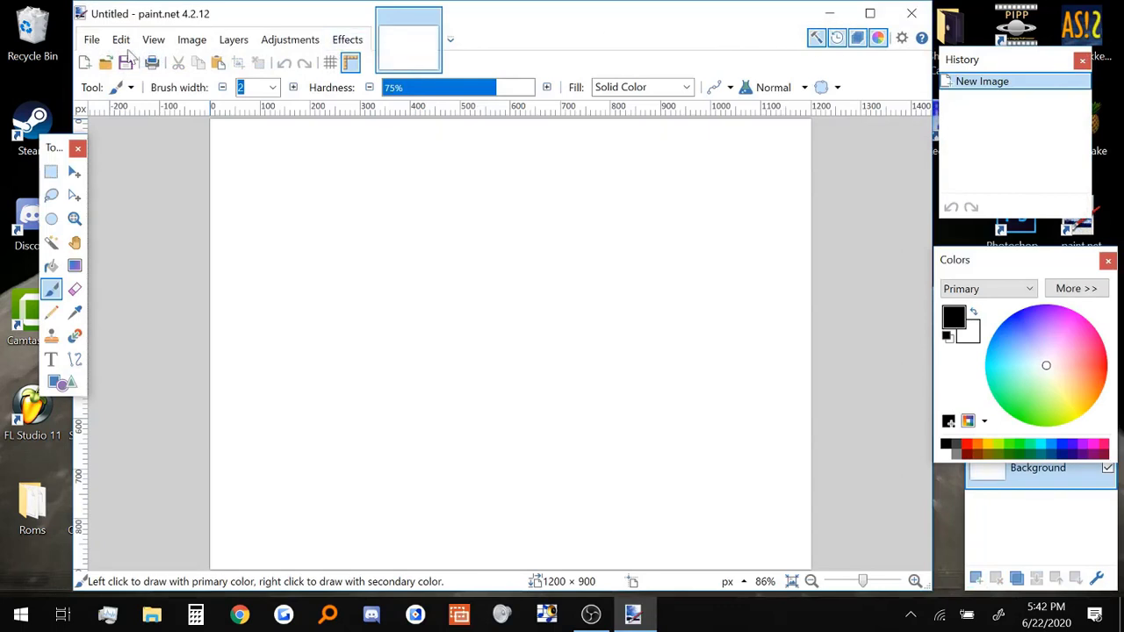
left_click(95, 40)
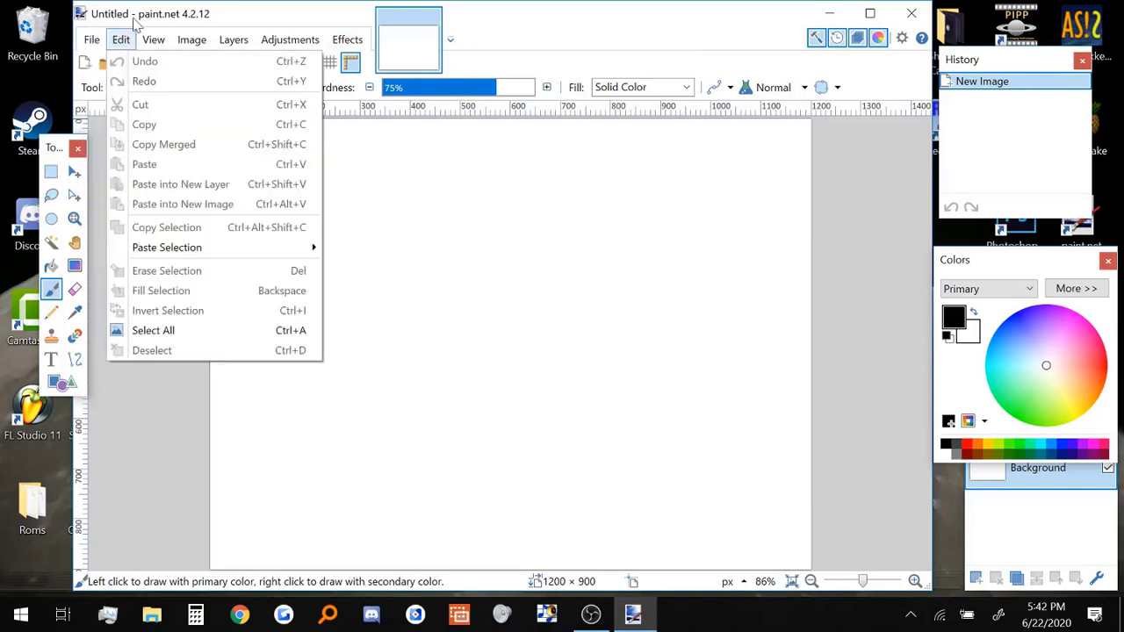
left_click(135, 24)
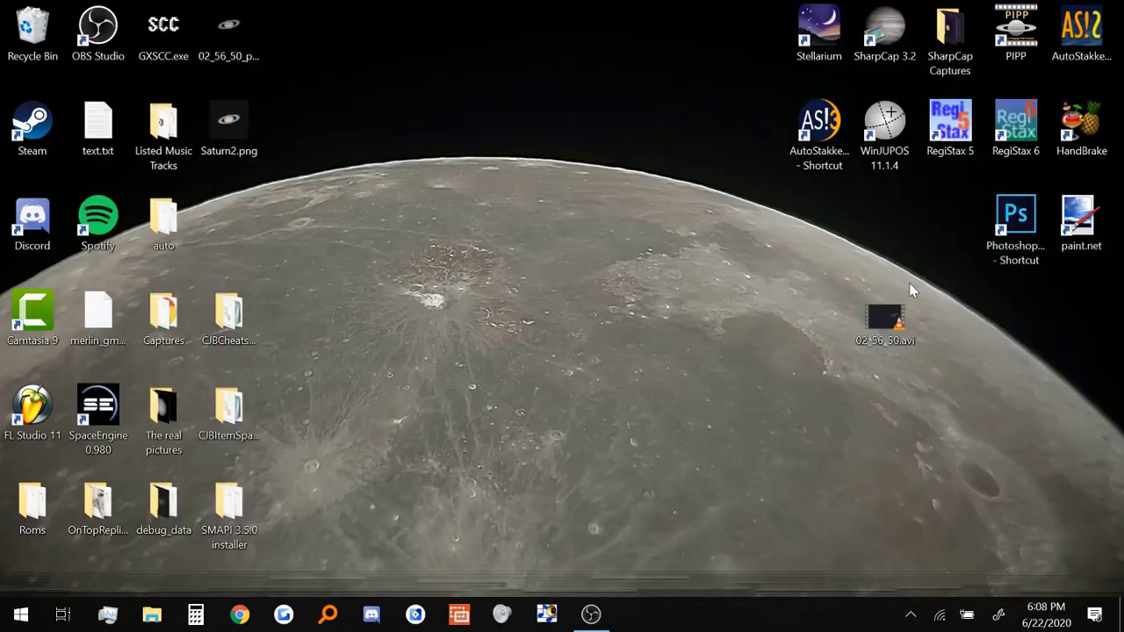
Step: Play the Saturn video 02_56_50.avi twice, then close the player
mouse_move(899, 316)
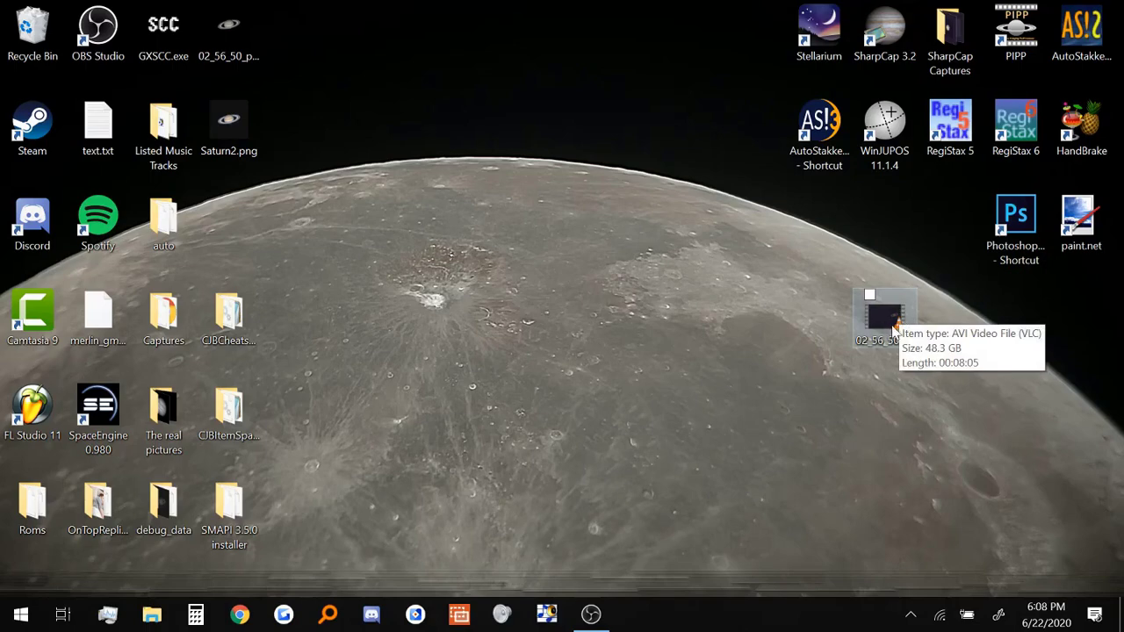
left_click(889, 318)
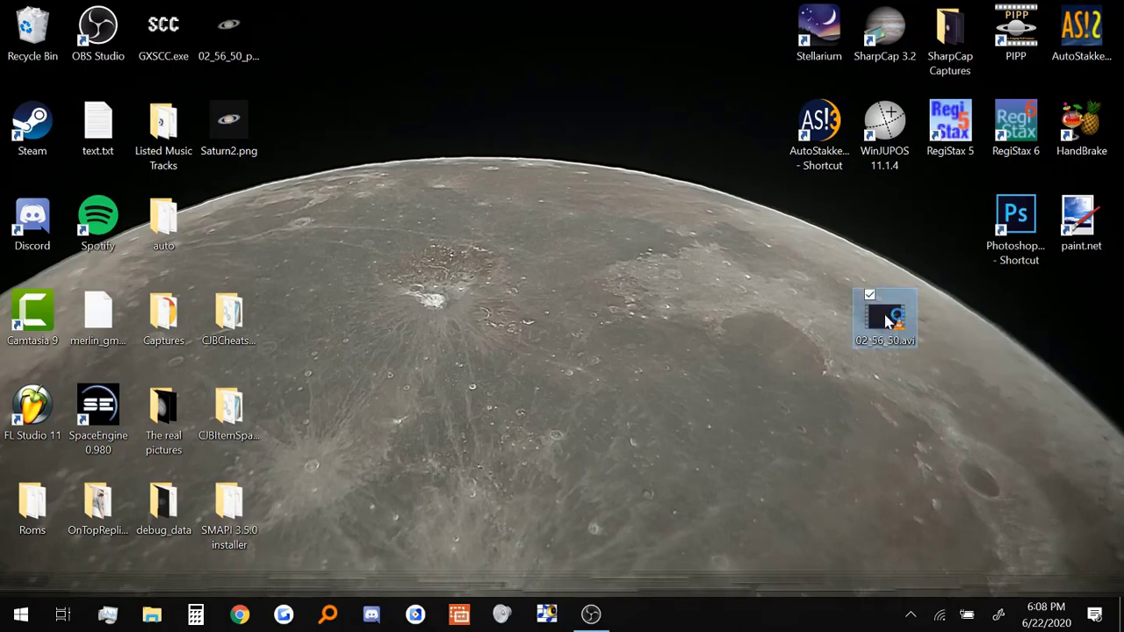
double_click(887, 322)
key("super+d")
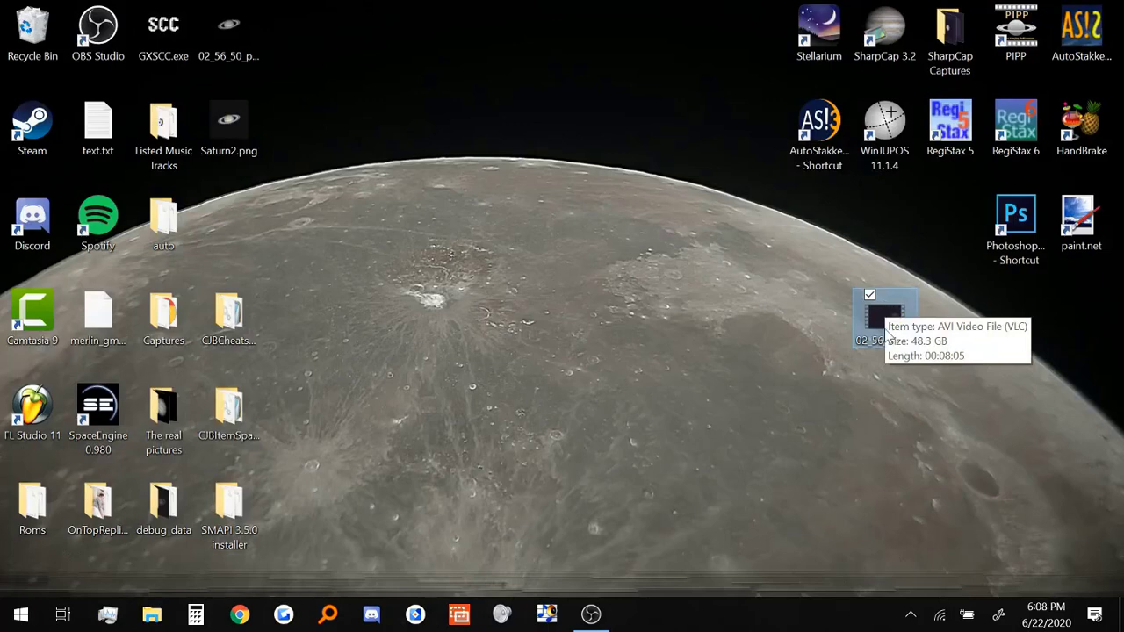
left_click(902, 224)
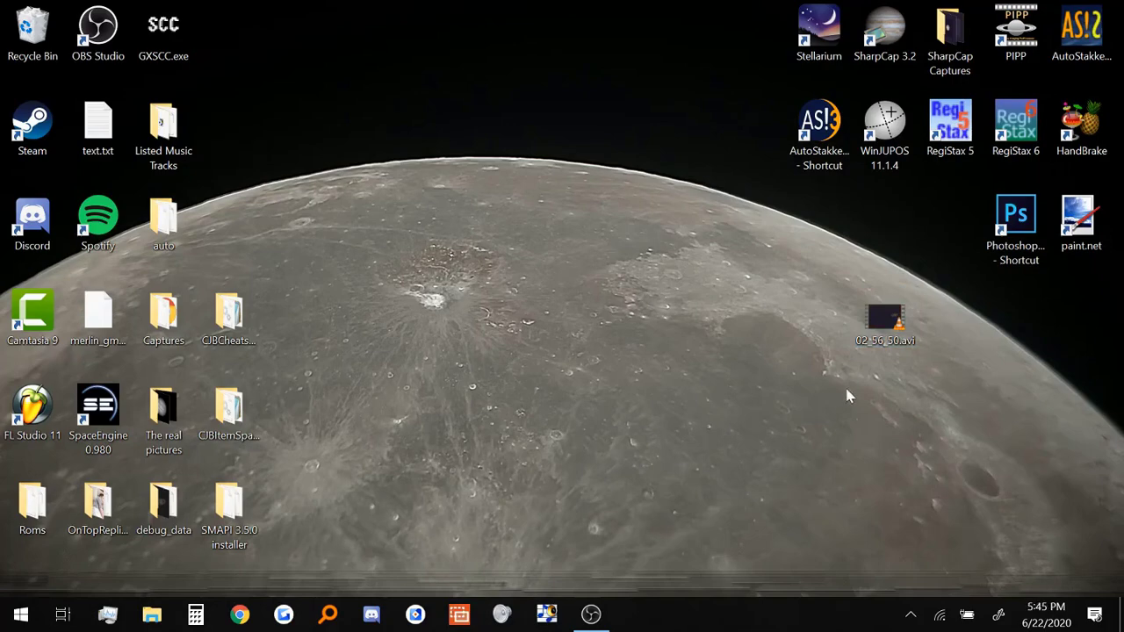
double_click(885, 326)
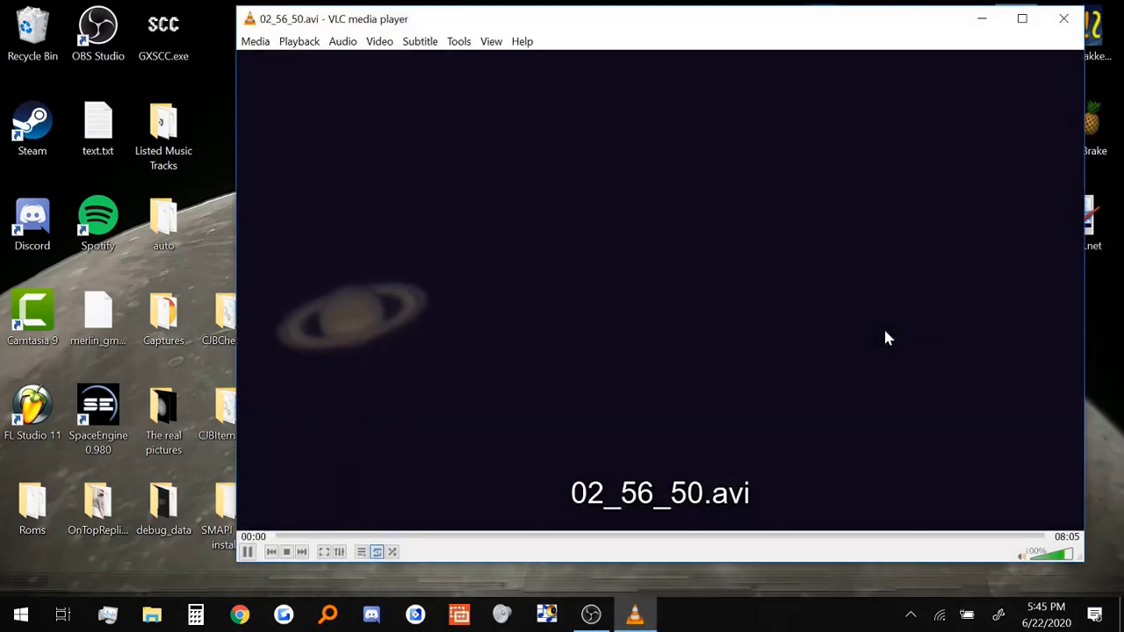
left_click(1063, 19)
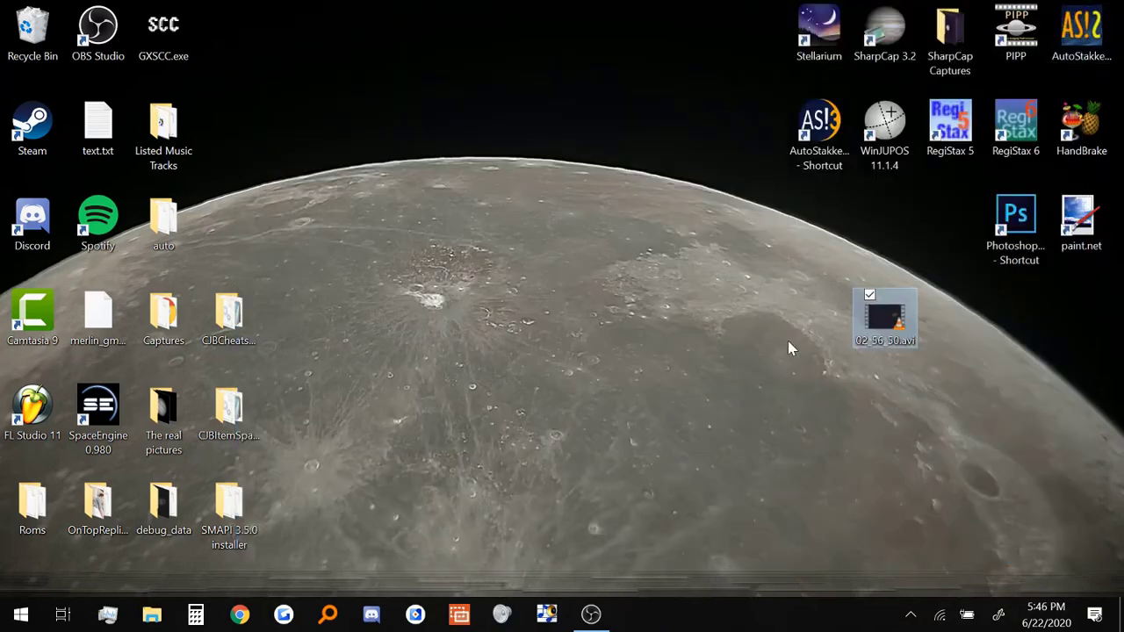
Step: Create a desktop folder named Saturn, move 02_56_50.avi into it and open it
left_click(789, 349)
right_click(793, 307)
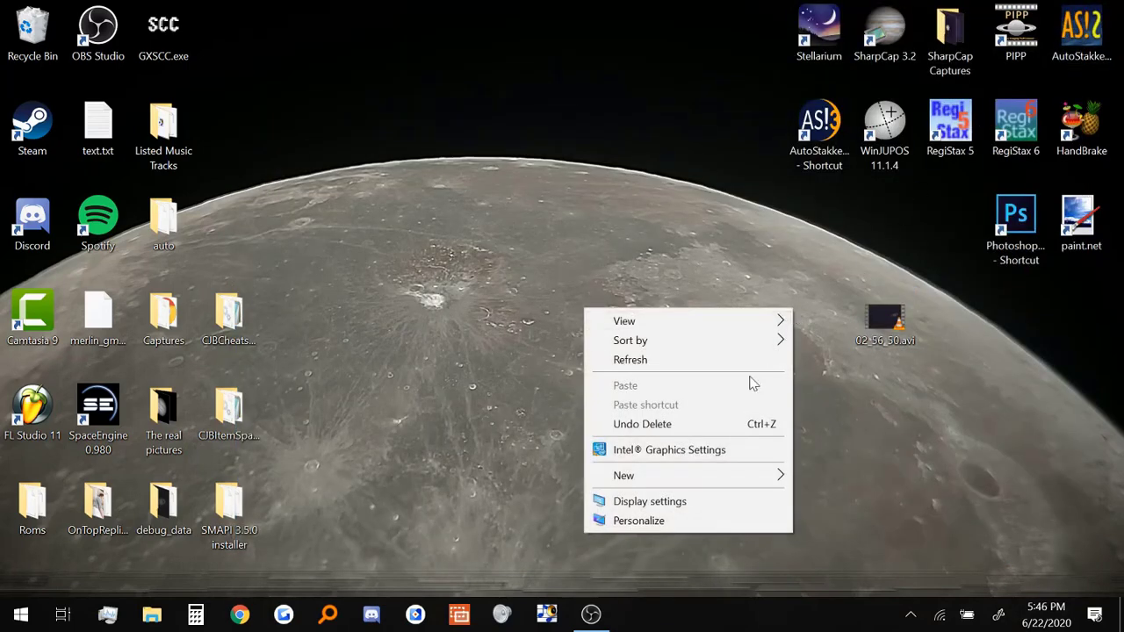
mouse_move(733, 475)
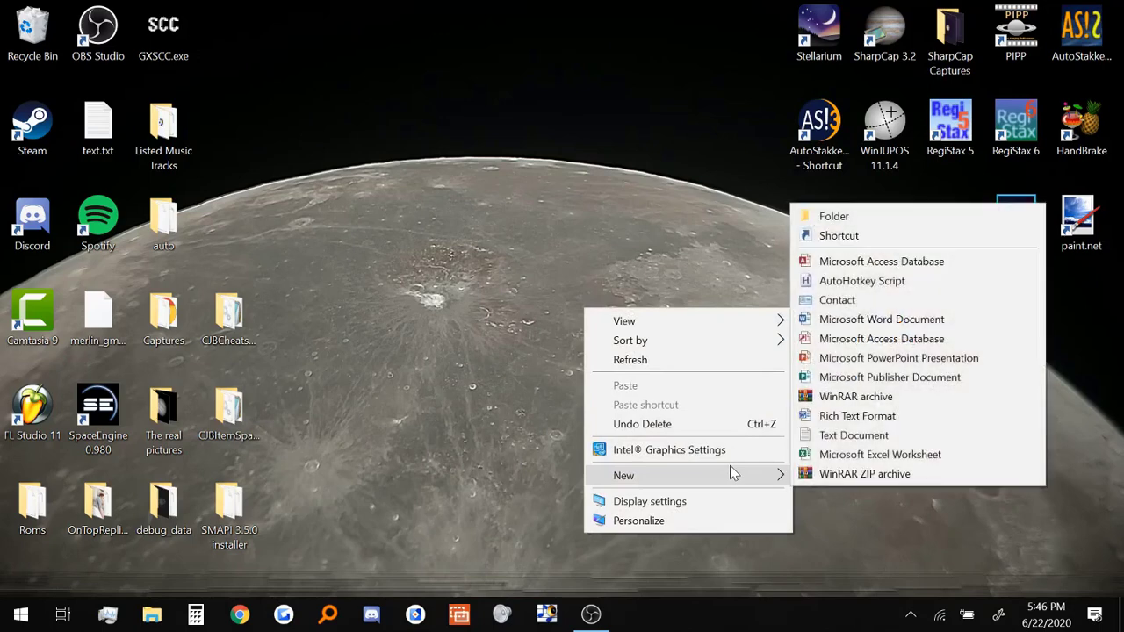
left_click(919, 216)
type("Saturn")
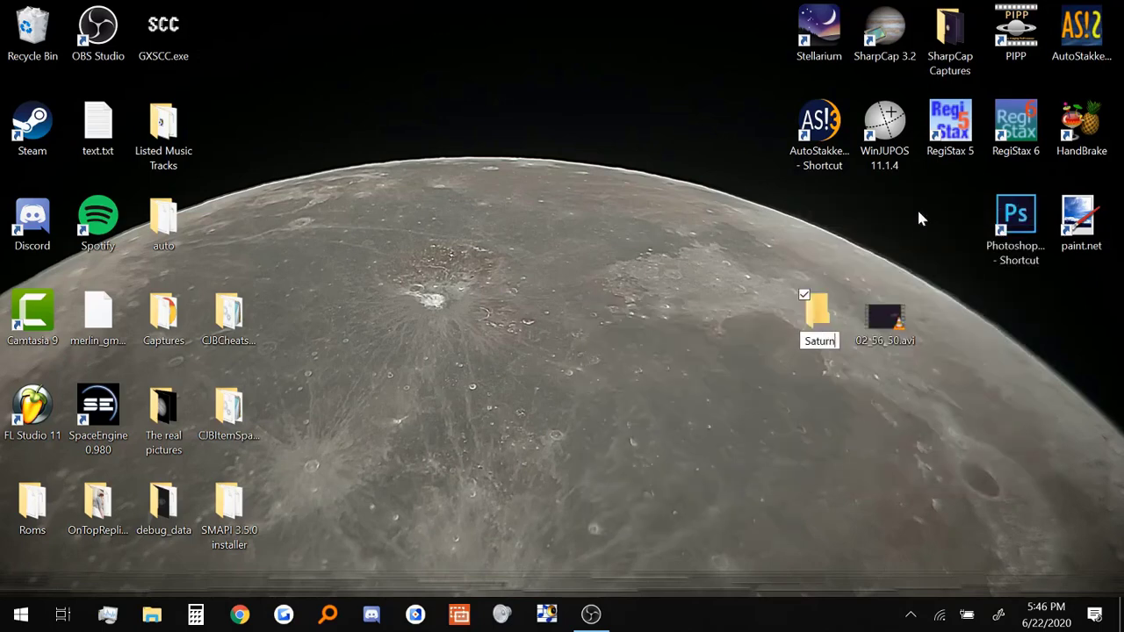
key("Return")
left_click_drag(910, 332, 836, 330)
double_click(821, 317)
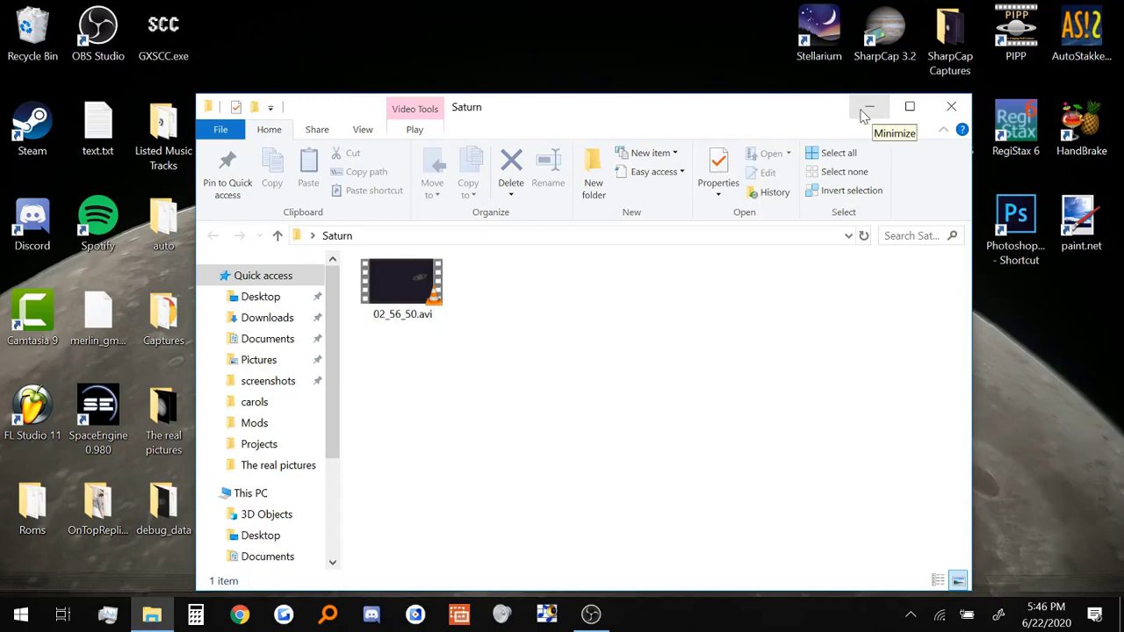
Step: Launch PIPP and add 02_56_50.avi from the Saturn folder as a source file
double_click(1019, 51)
left_click(842, 268)
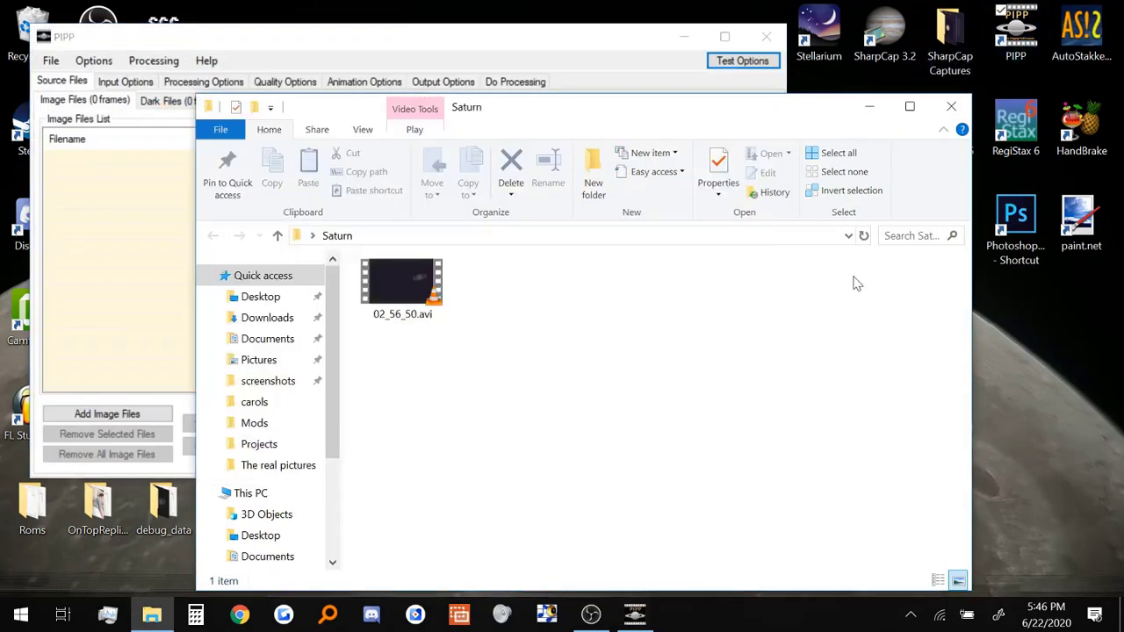
left_click_drag(755, 108, 1043, 112)
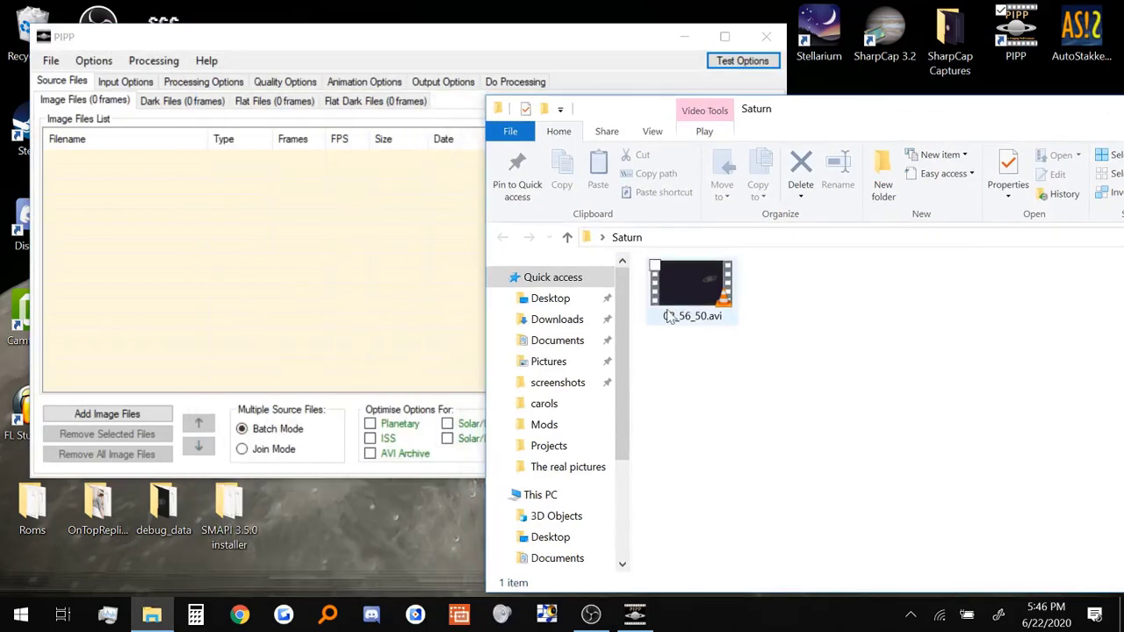
left_click_drag(695, 289, 377, 253)
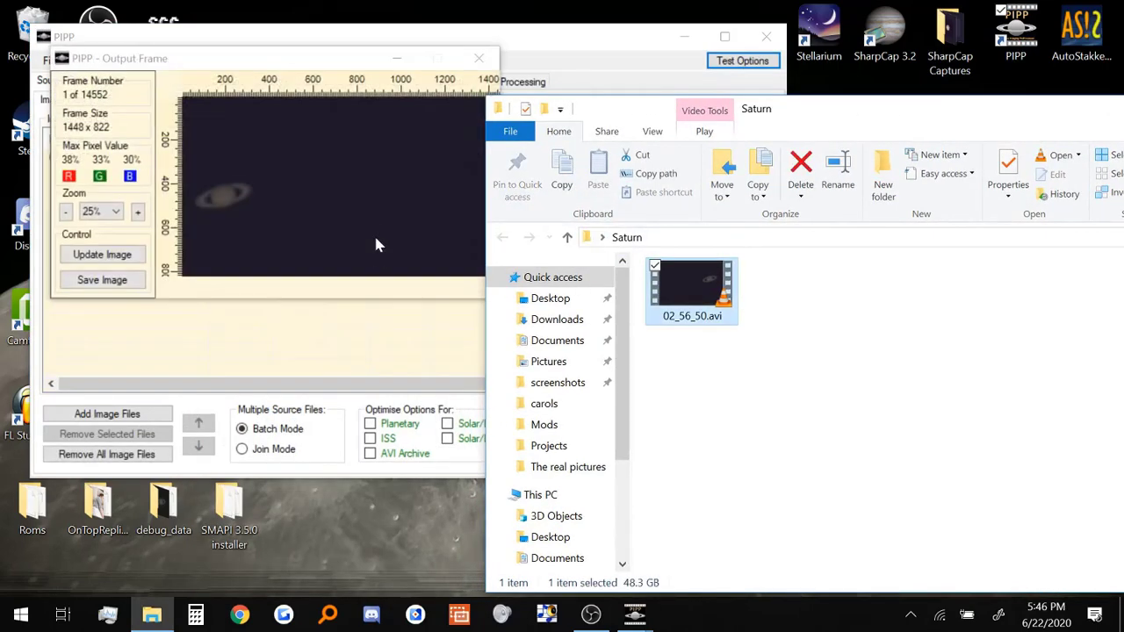
left_click(479, 58)
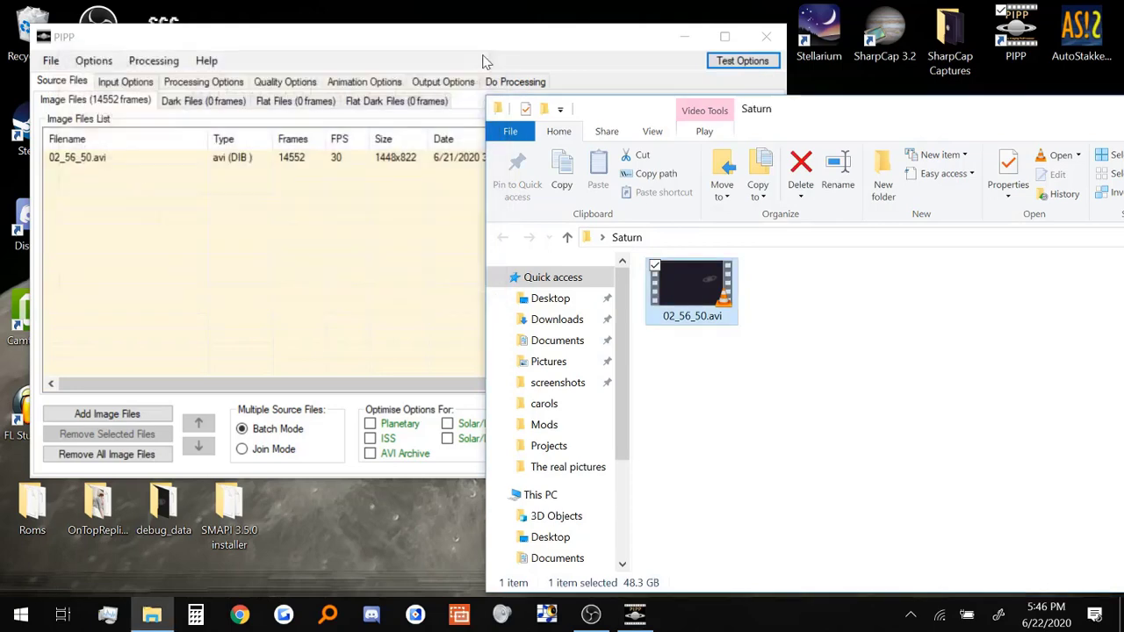
left_click(381, 244)
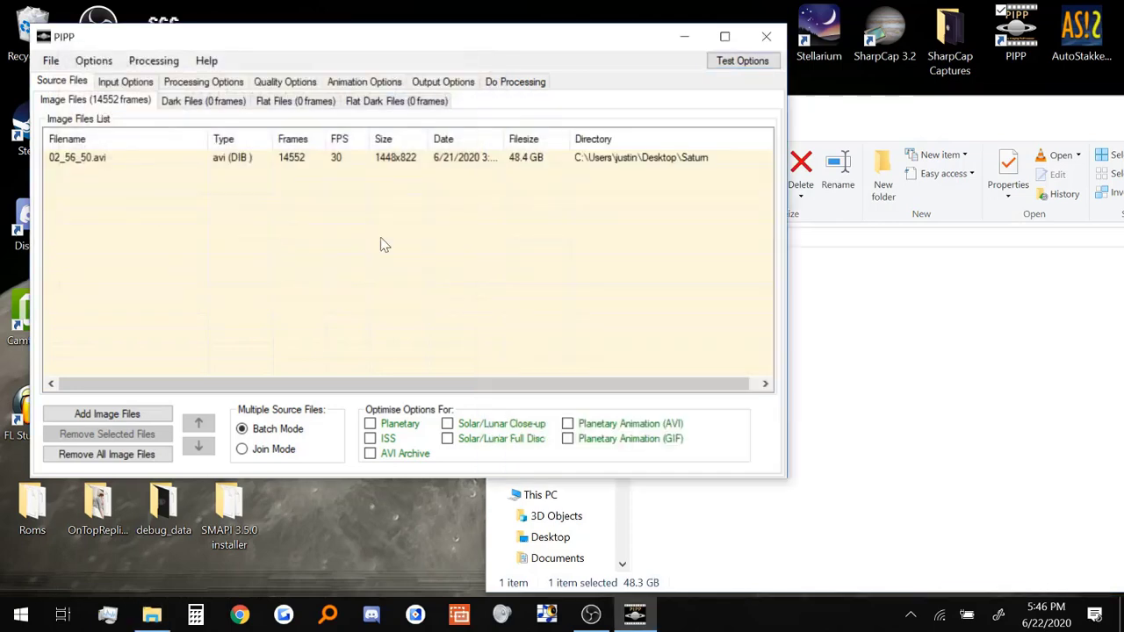
Step: Apply Planetary optimisation, review each options tab, and start processing the video
left_click(399, 427)
left_click(147, 83)
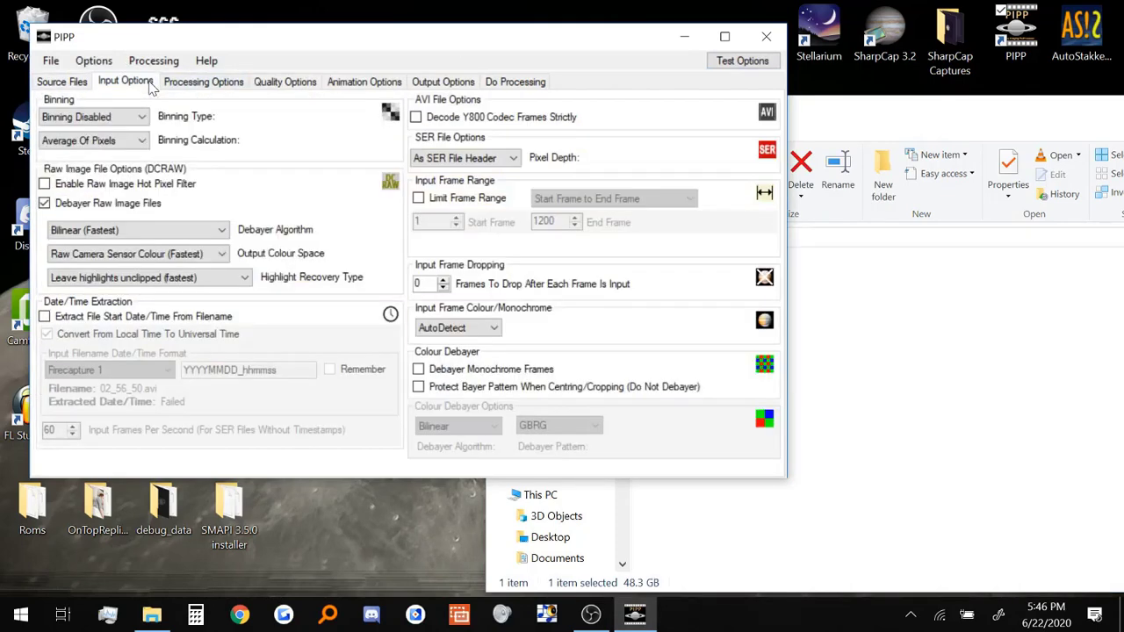
left_click(197, 83)
left_click(290, 82)
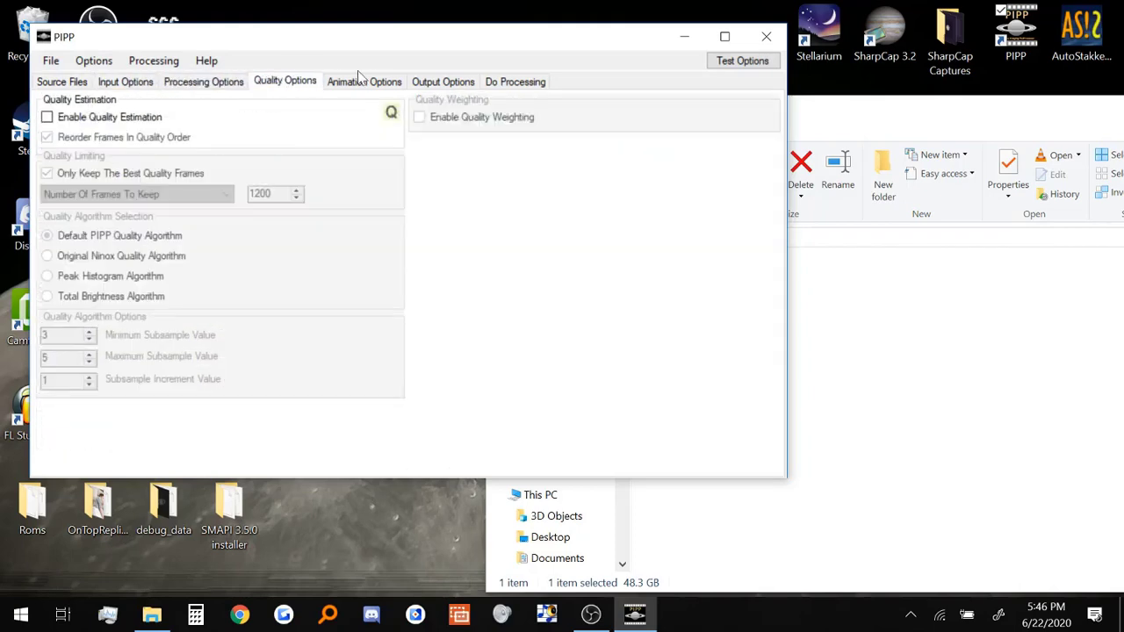
left_click(375, 81)
left_click(431, 82)
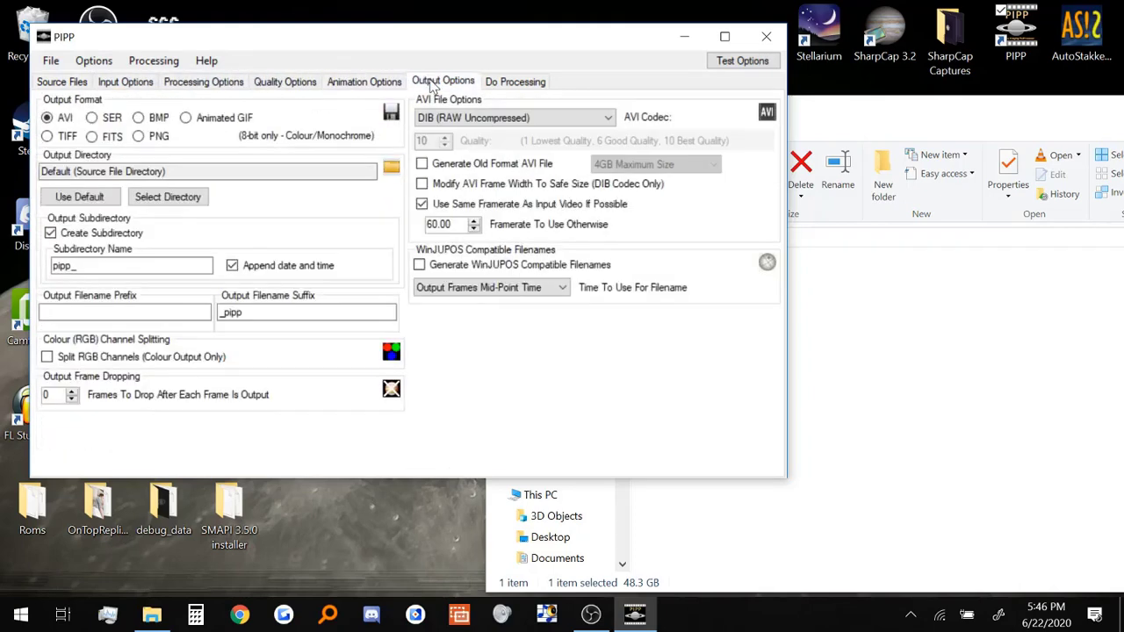
left_click(520, 82)
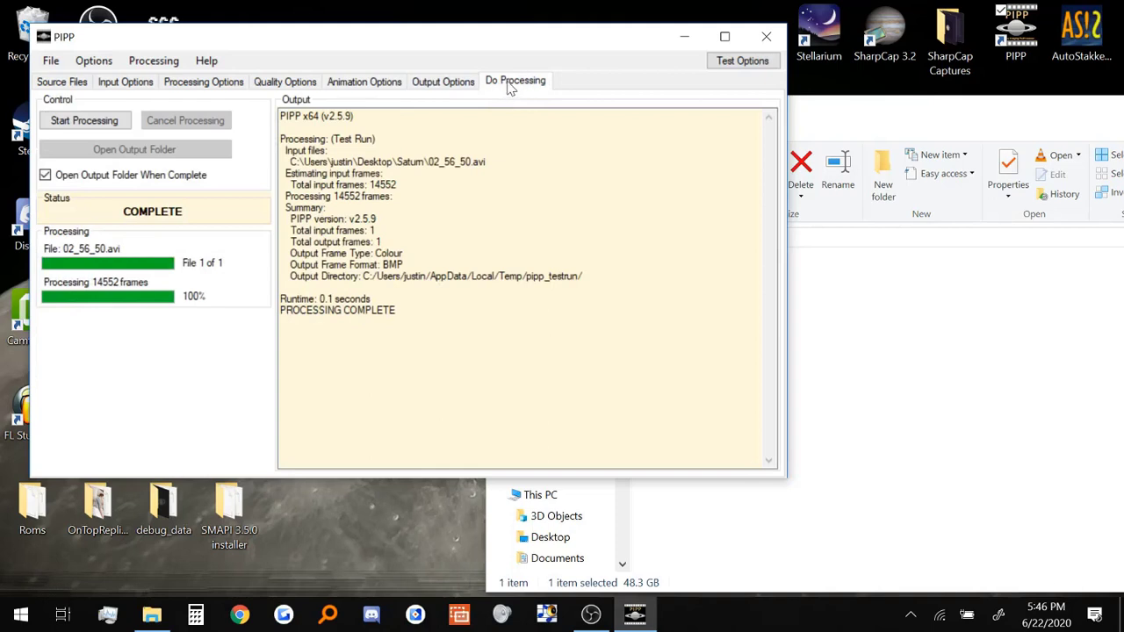
left_click(80, 121)
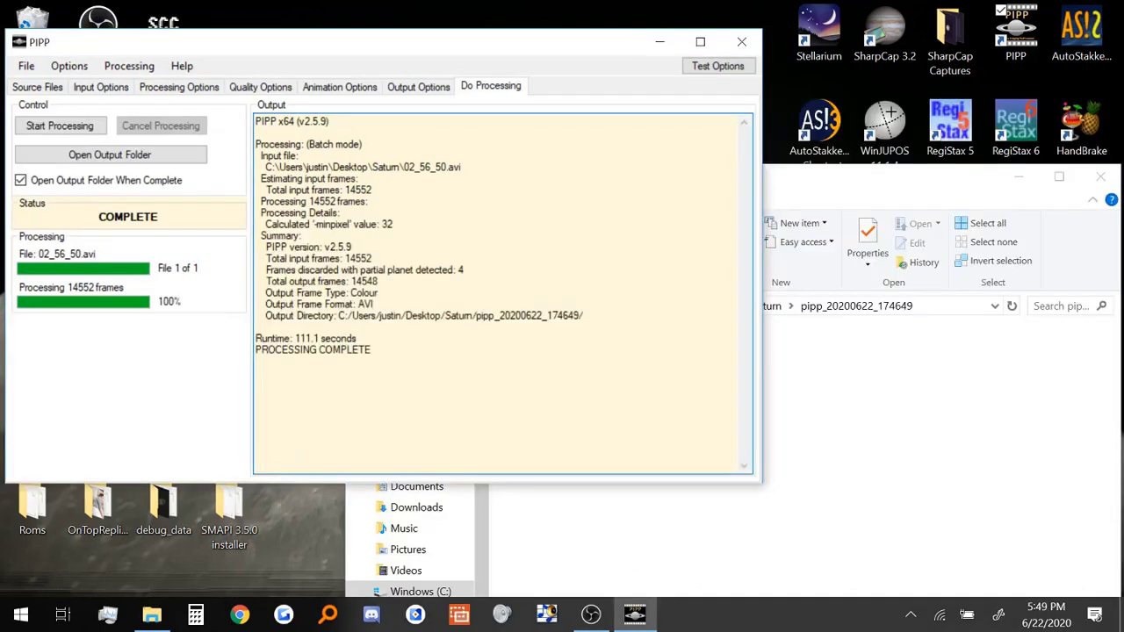
Step: Briefly play the processed 02_56_50_pipp.avi, then close the player and PIPP
left_click(908, 405)
double_click(644, 371)
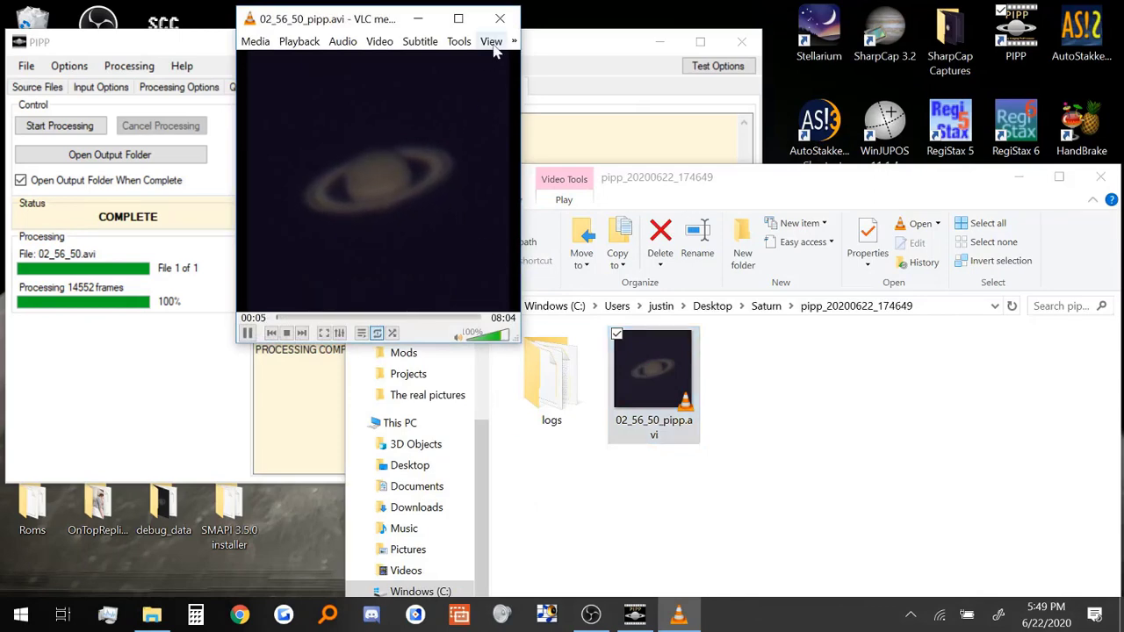
left_click(500, 19)
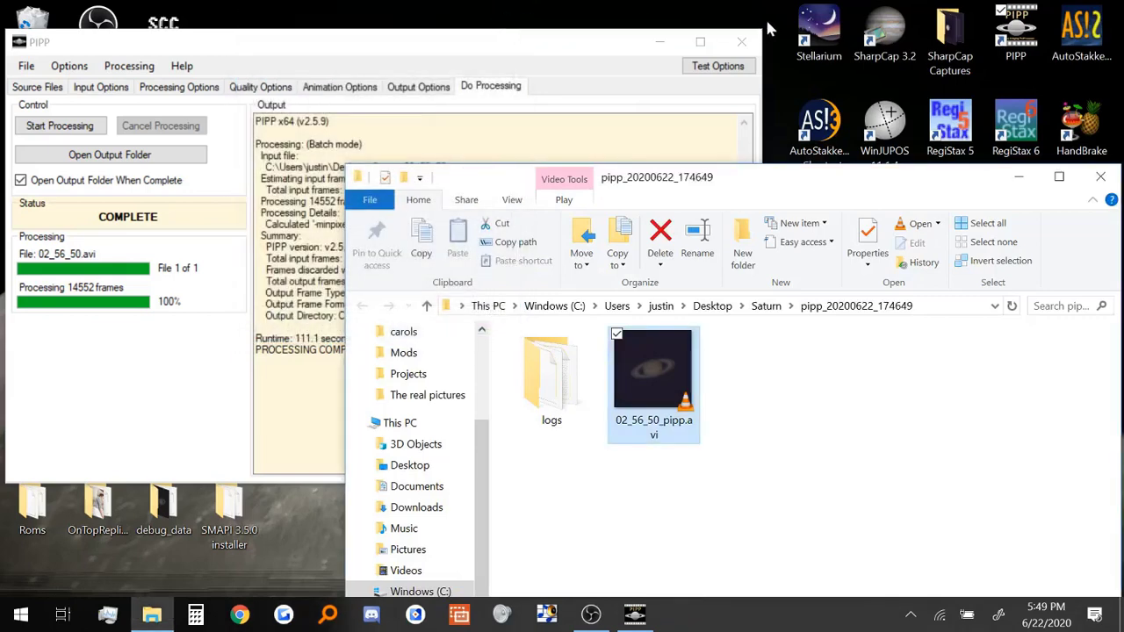
left_click(742, 41)
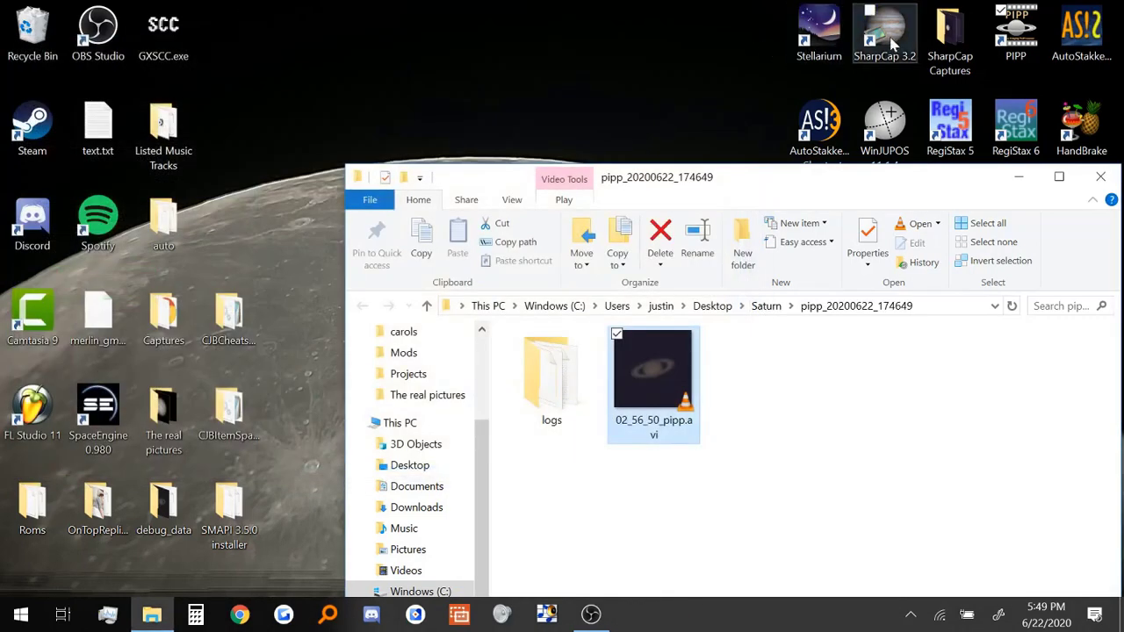
Step: Load 02_56_50_pipp.avi into AutoStakkert! and analyse the quality of its 14548 frames
double_click(835, 119)
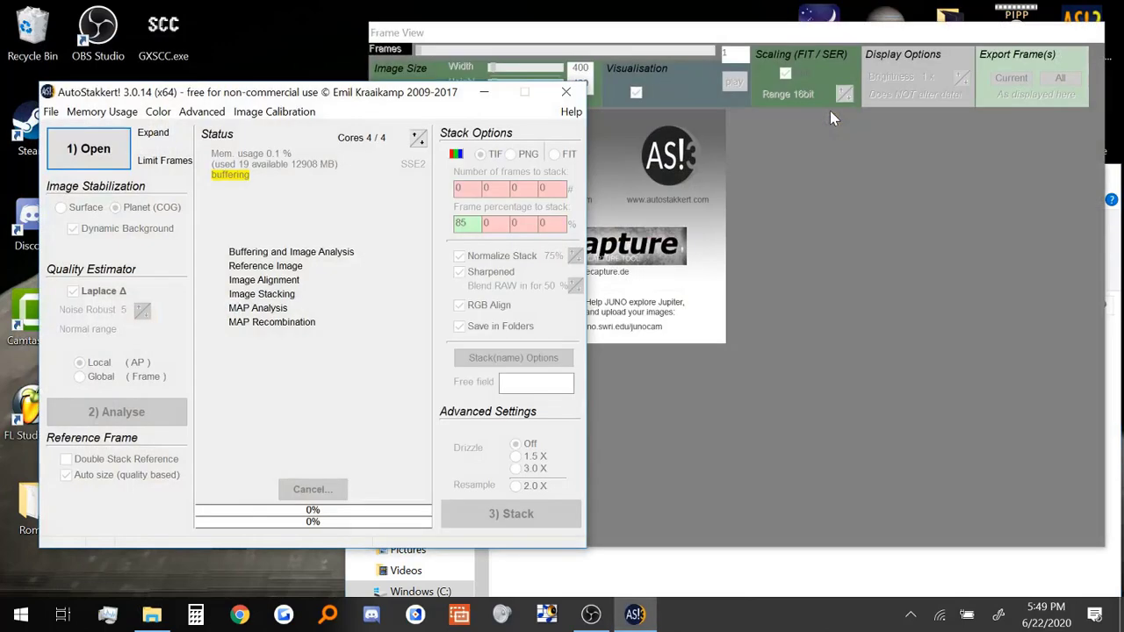
left_click(753, 572)
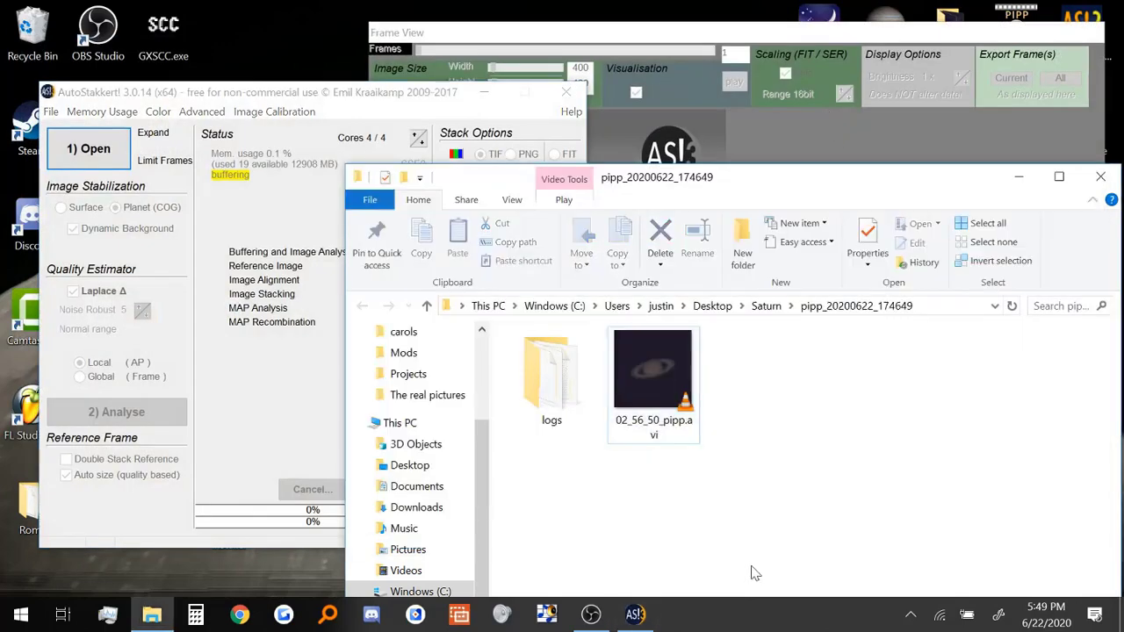
left_click_drag(648, 371, 306, 349)
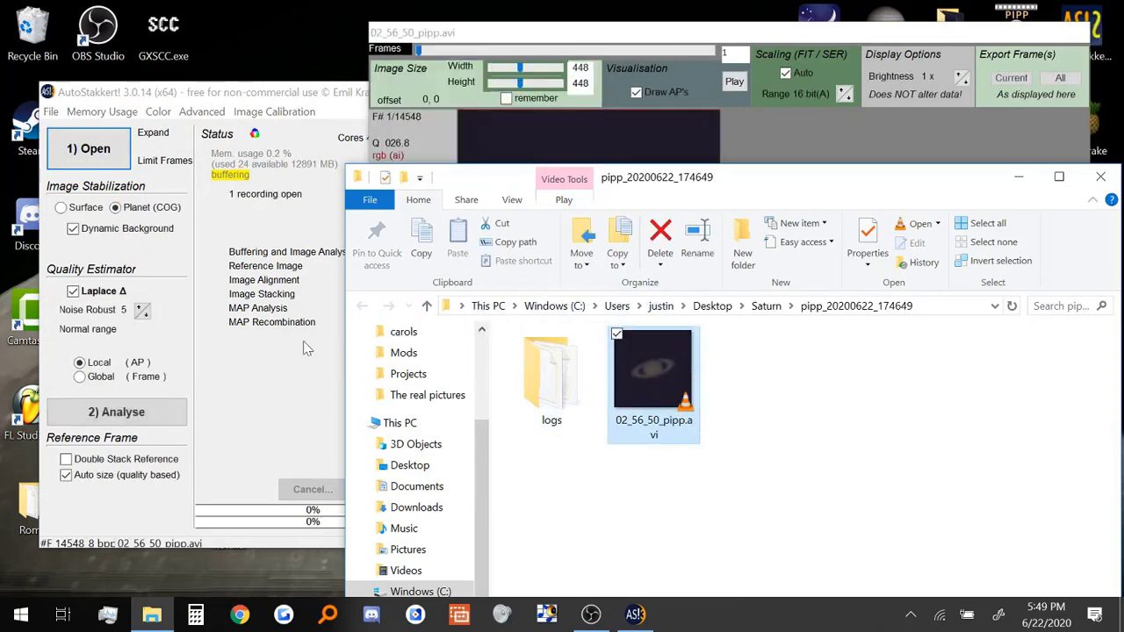
left_click(1032, 179)
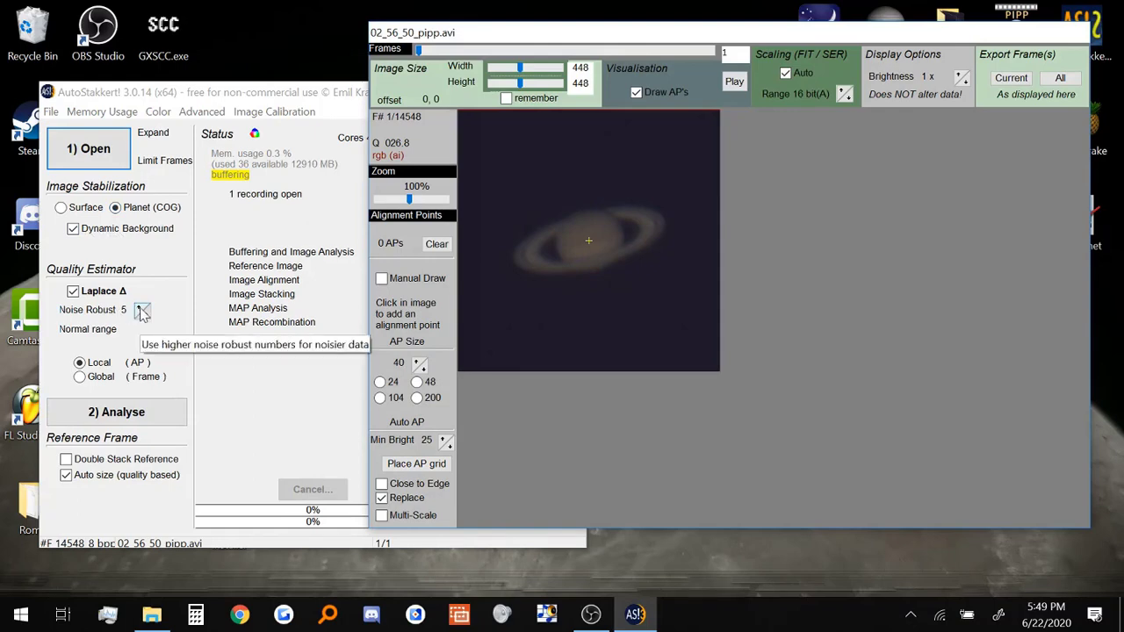
left_click(129, 419)
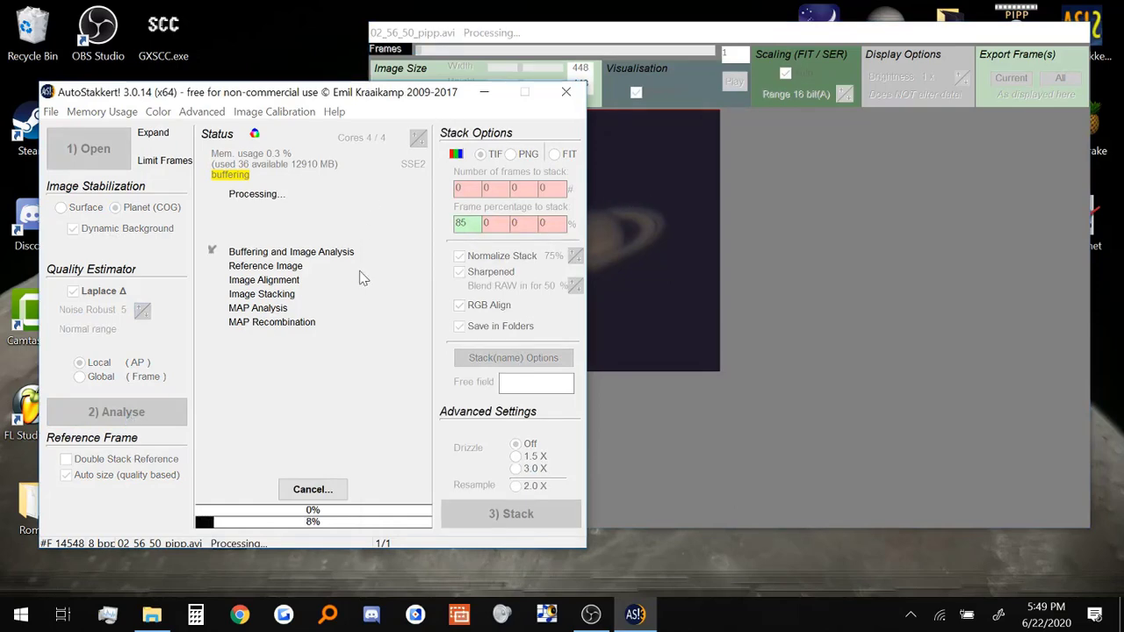
left_click(612, 40)
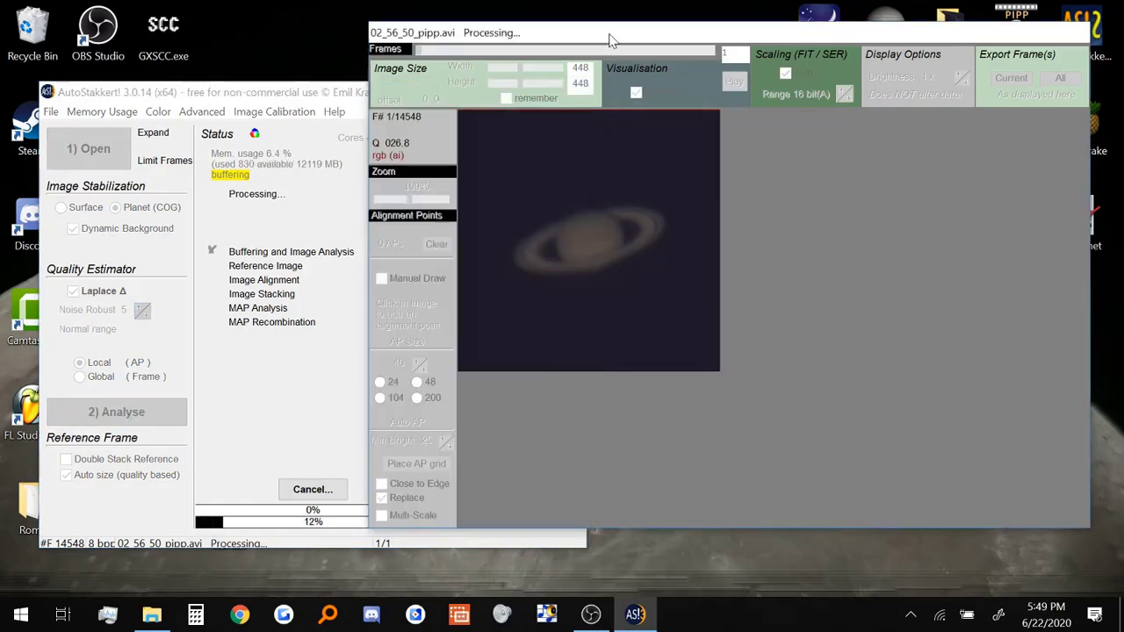
left_click(294, 347)
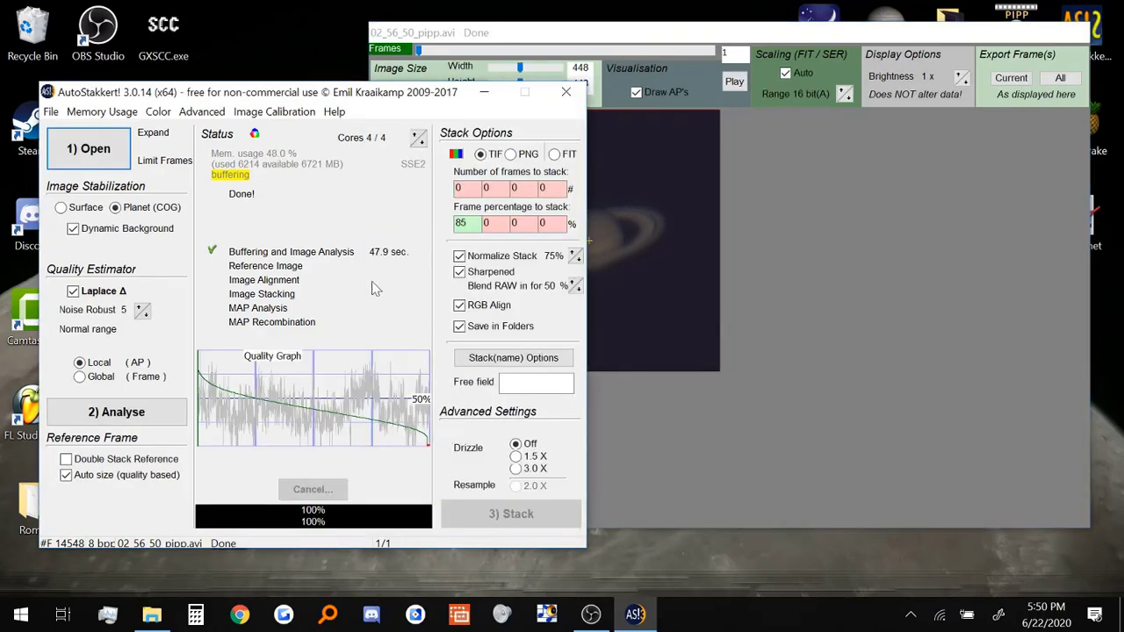
Step: Add two manual alignment points above Saturn, remove them, then place an automatic AP grid
left_click(596, 42)
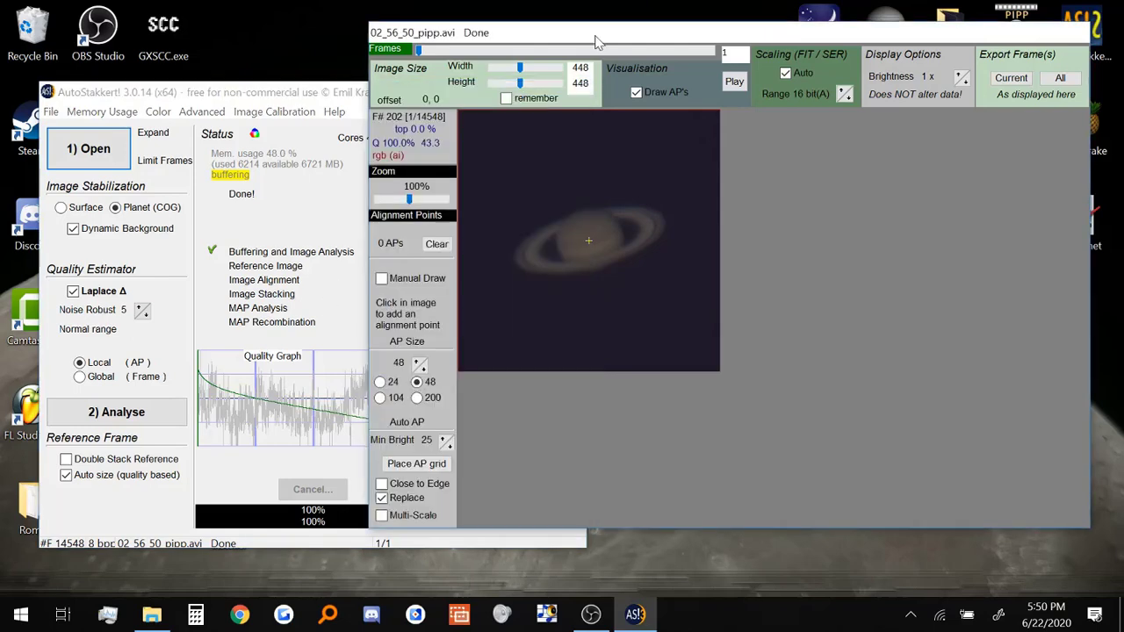
left_click(586, 184)
left_click(529, 177)
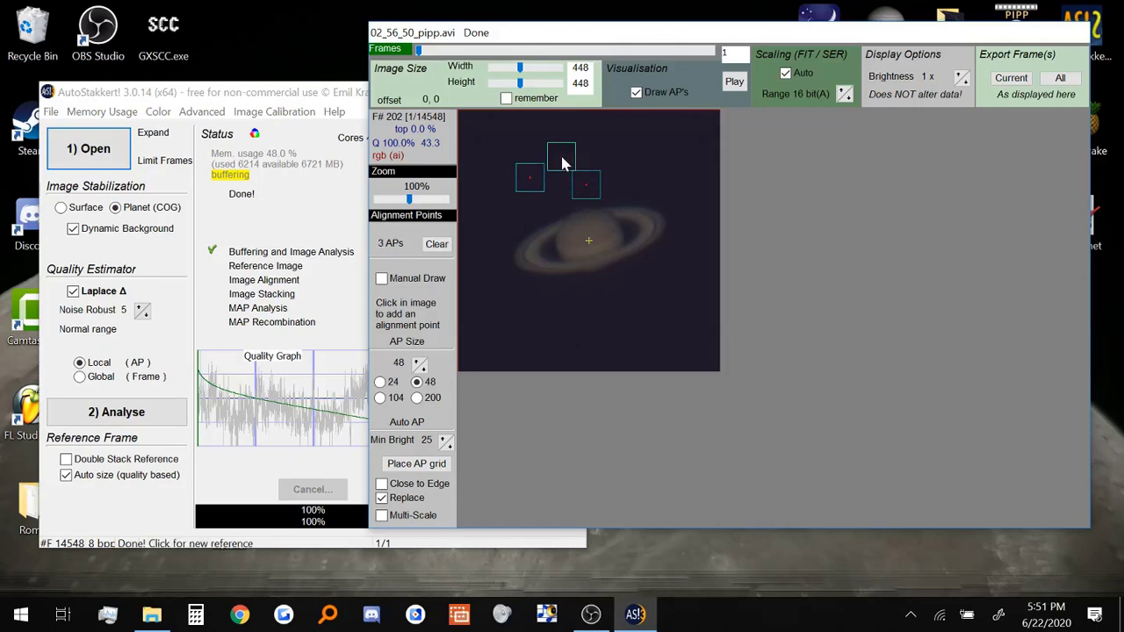
left_click(563, 156)
left_click(522, 180)
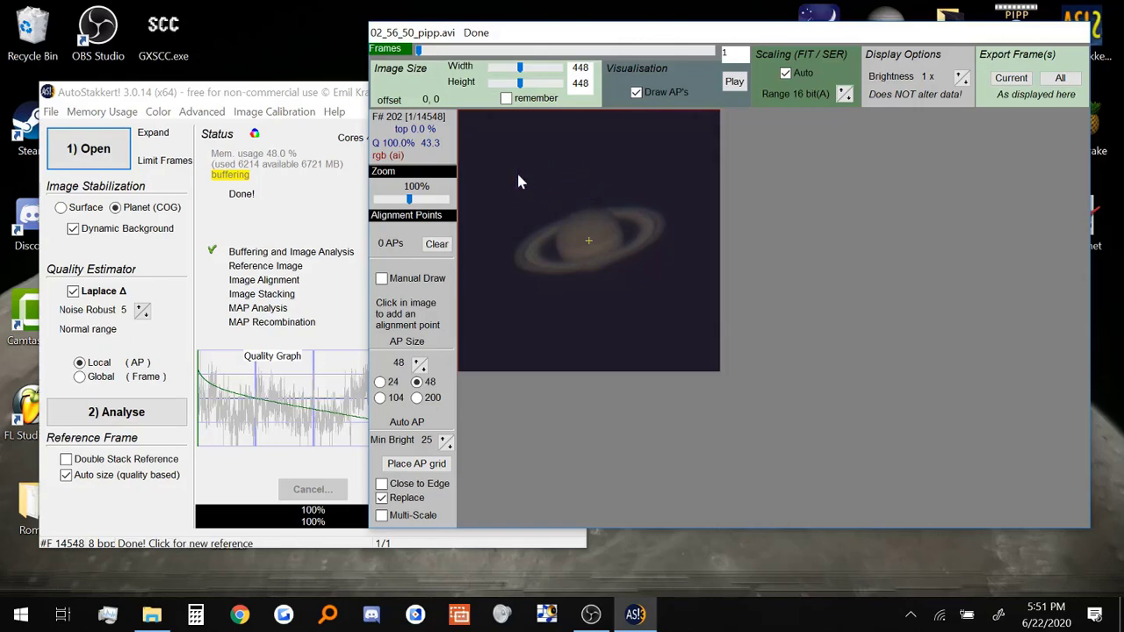
left_click(421, 472)
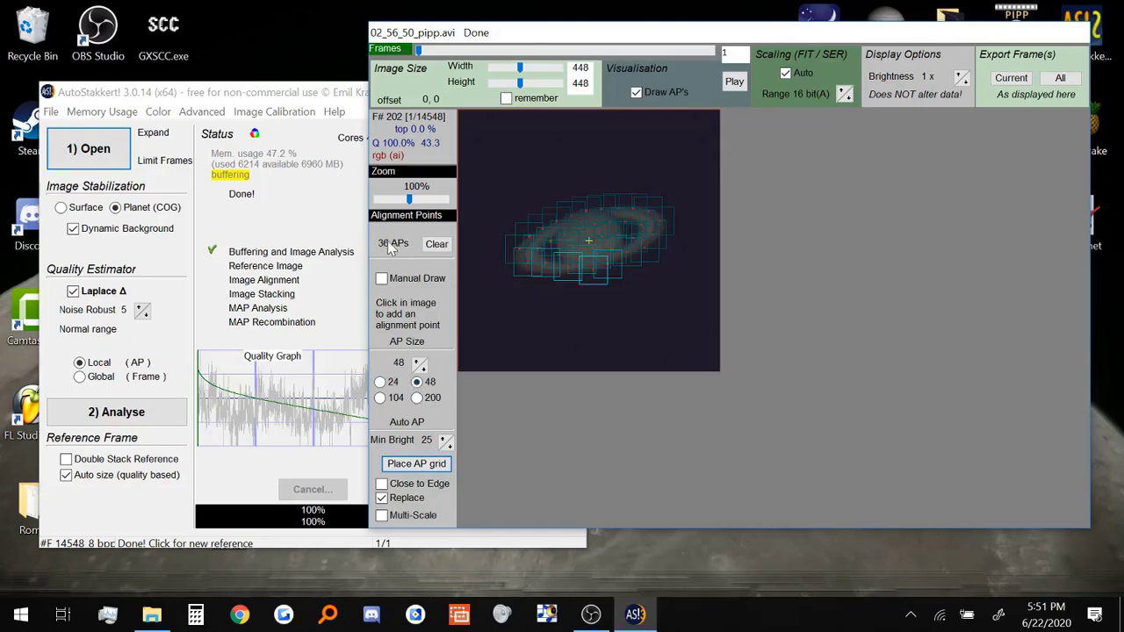
Step: Try AP sizes 16 (318 points) and 104 (5 points), then regrid at size 48 with 36 points
left_click(421, 367)
left_click(420, 470)
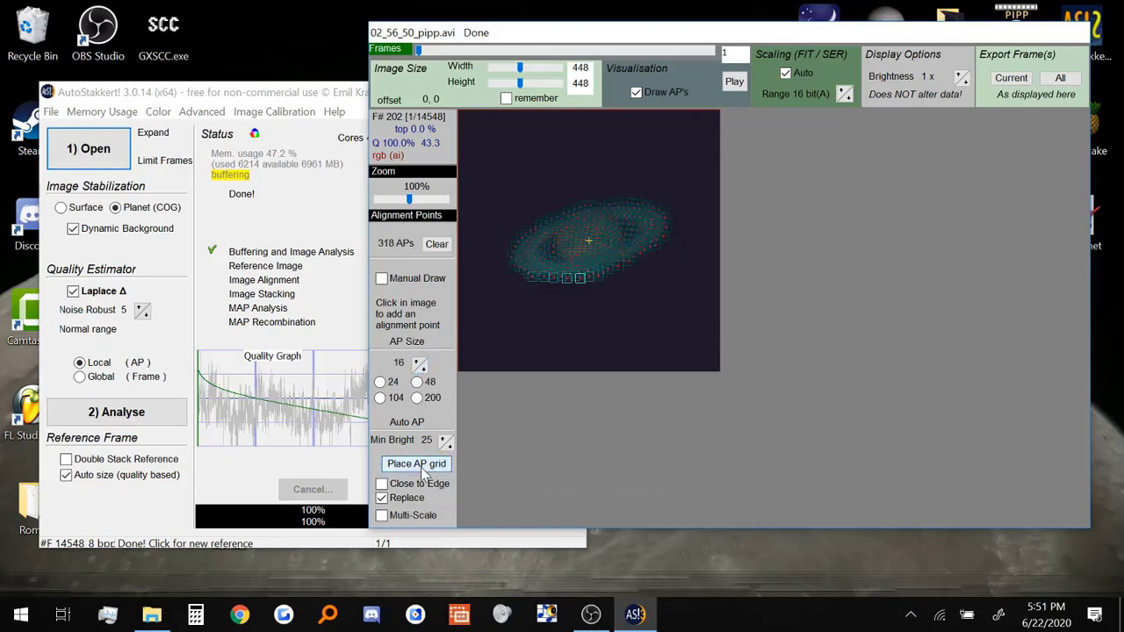
left_click(396, 400)
left_click(407, 469)
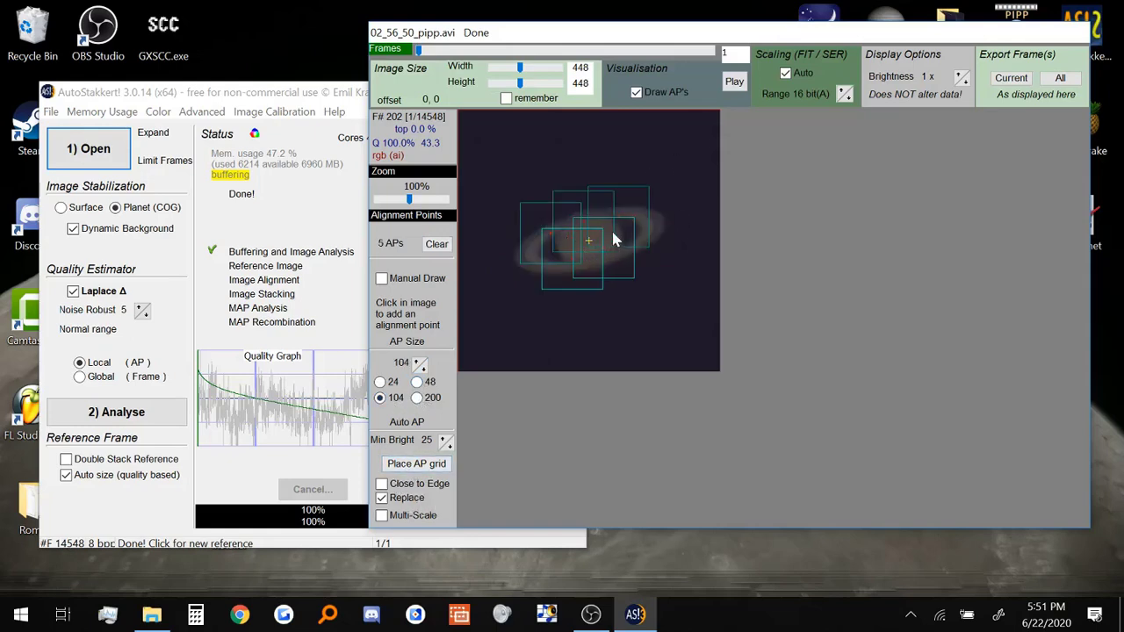
left_click(417, 382)
left_click(417, 468)
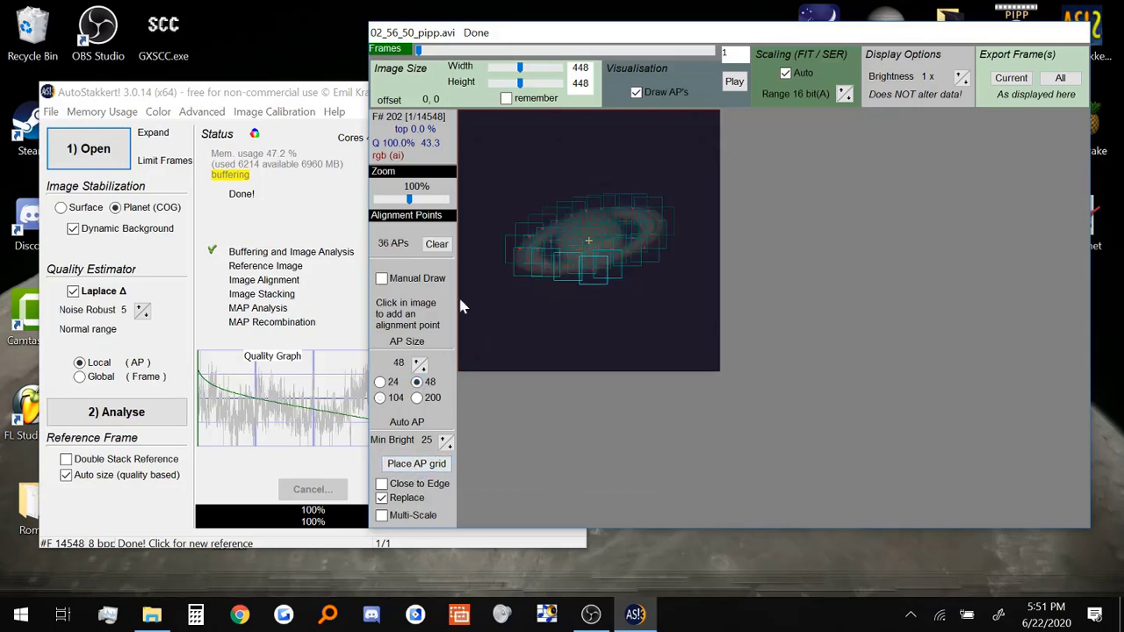
left_click(302, 279)
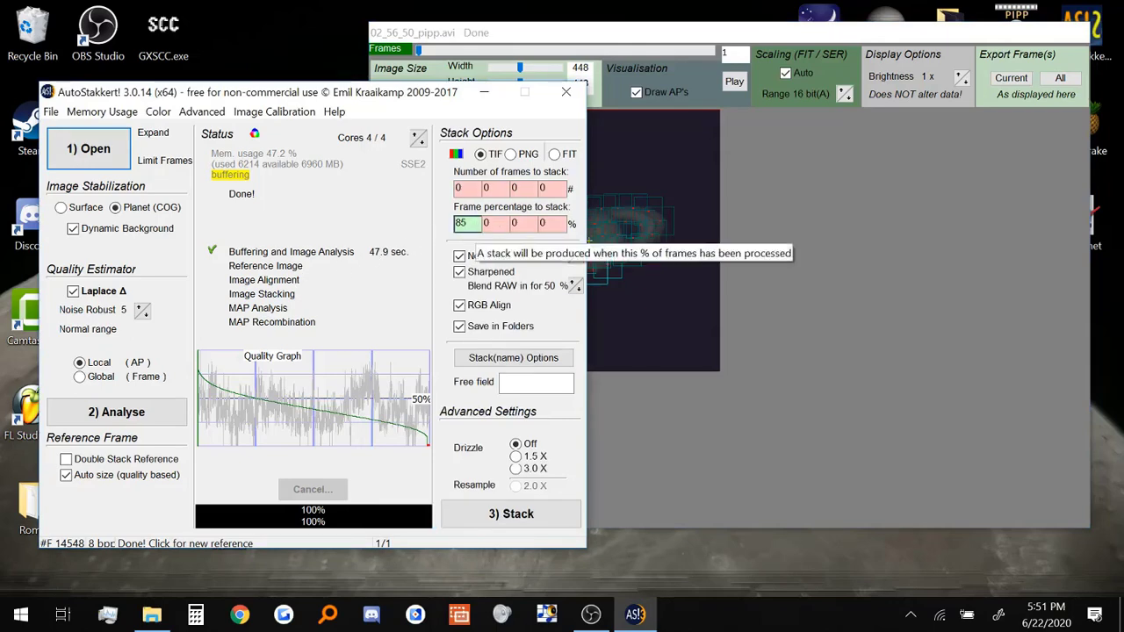
Step: Confirm 85 percent of frames to stack and start stacking
left_click(645, 251)
left_click(323, 249)
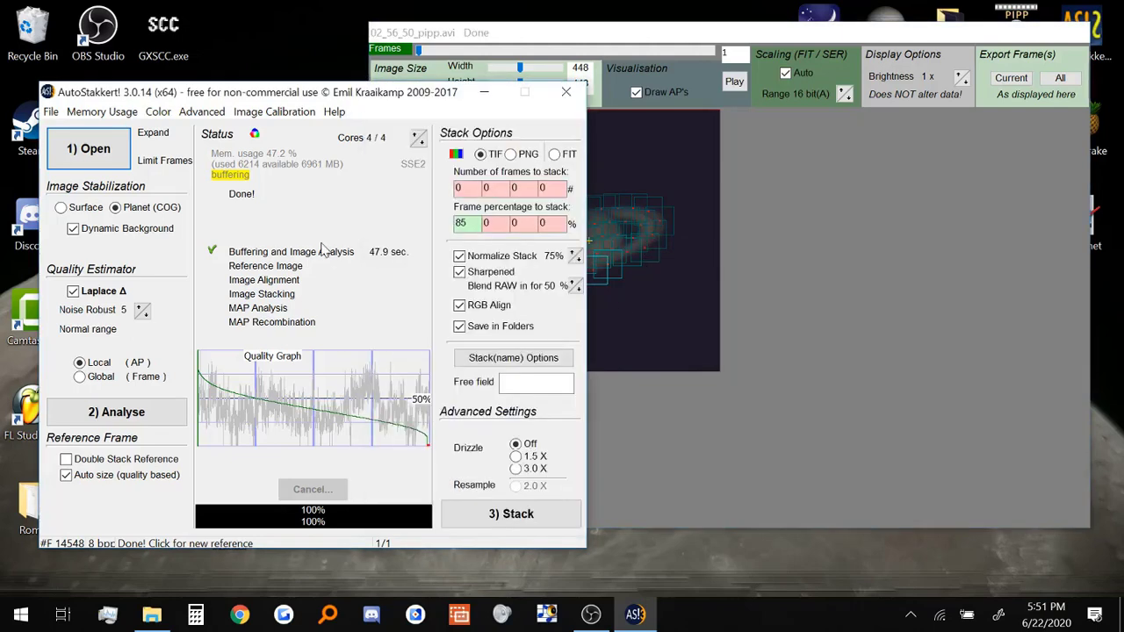
left_click(462, 224)
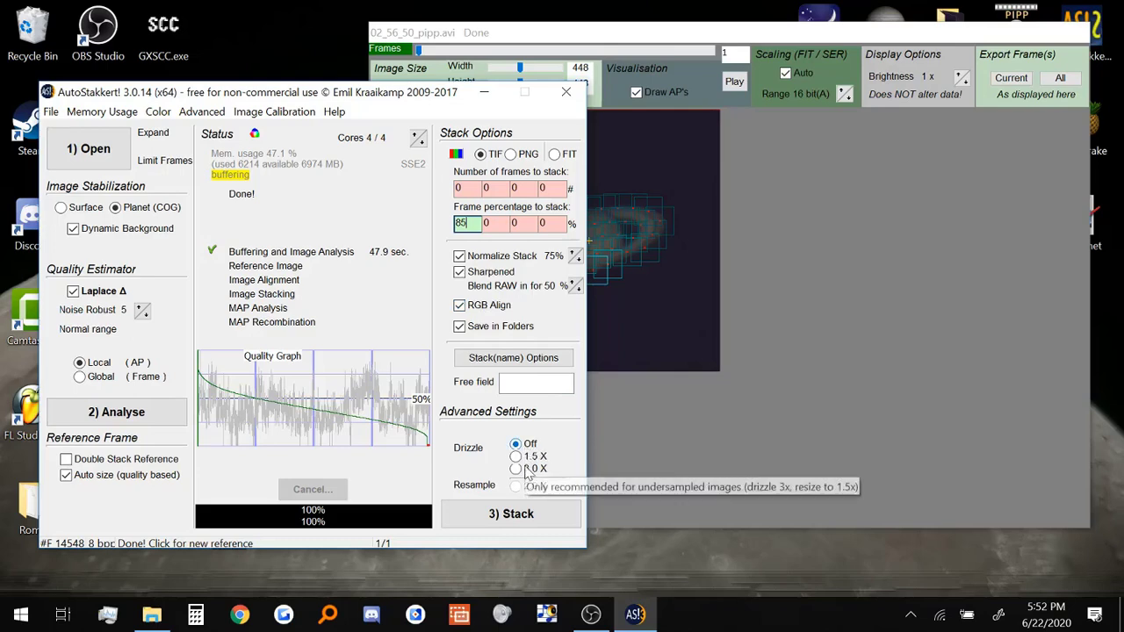
left_click(526, 516)
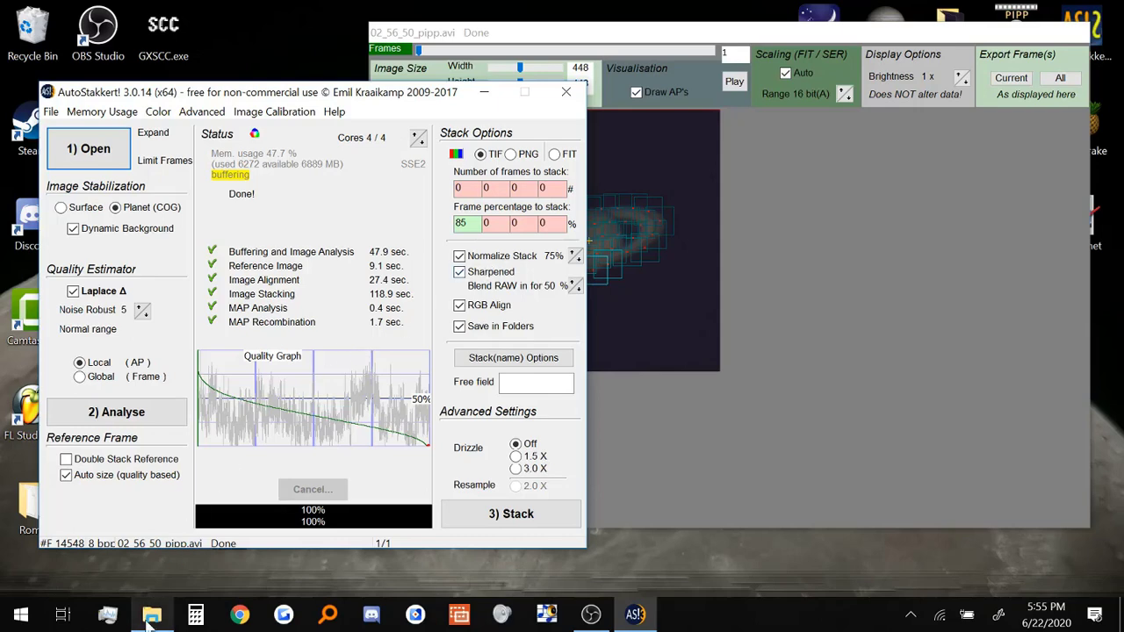
Step: Open the AS_P85 folder and preview 02_56_50_pipp_lapl5_ap36.tif, then close the viewer
left_click(152, 615)
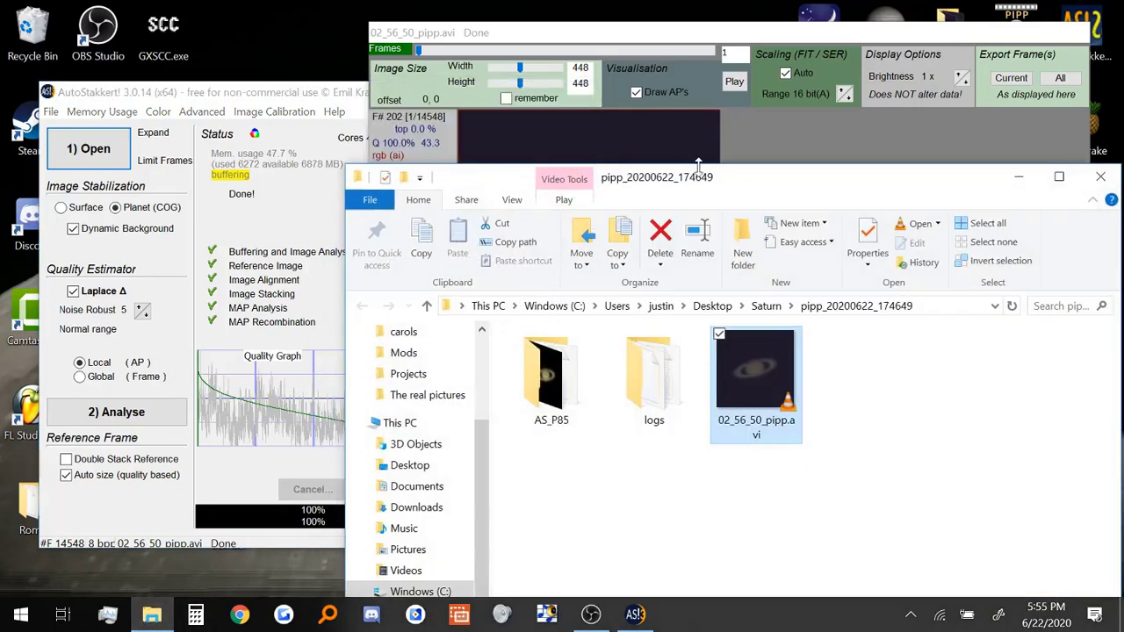
left_click_drag(728, 183, 674, 105)
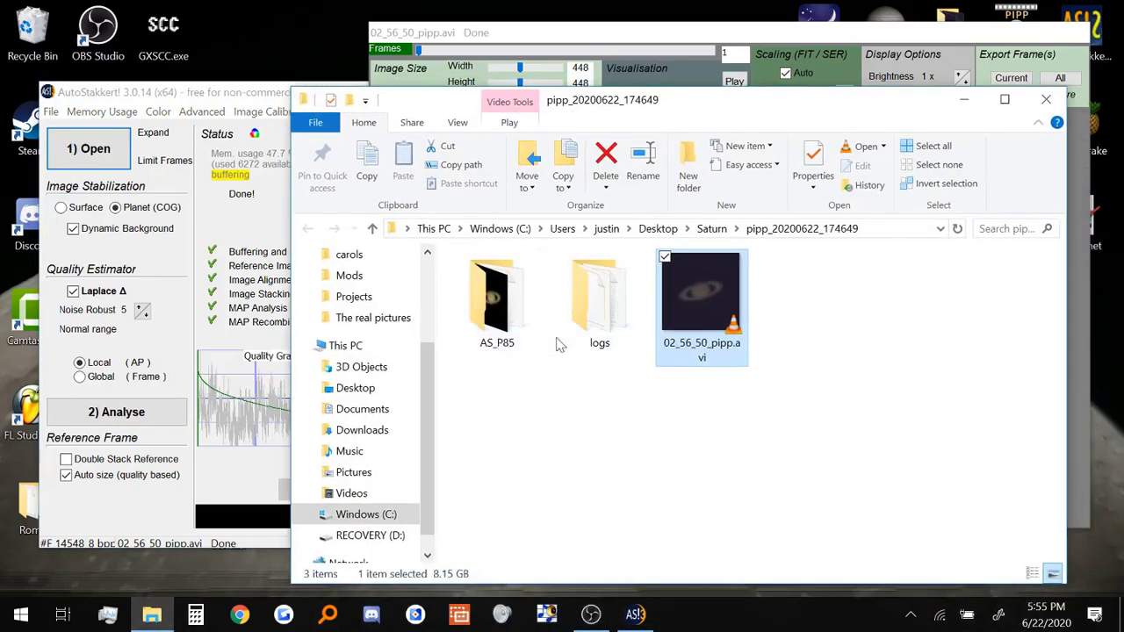
double_click(539, 318)
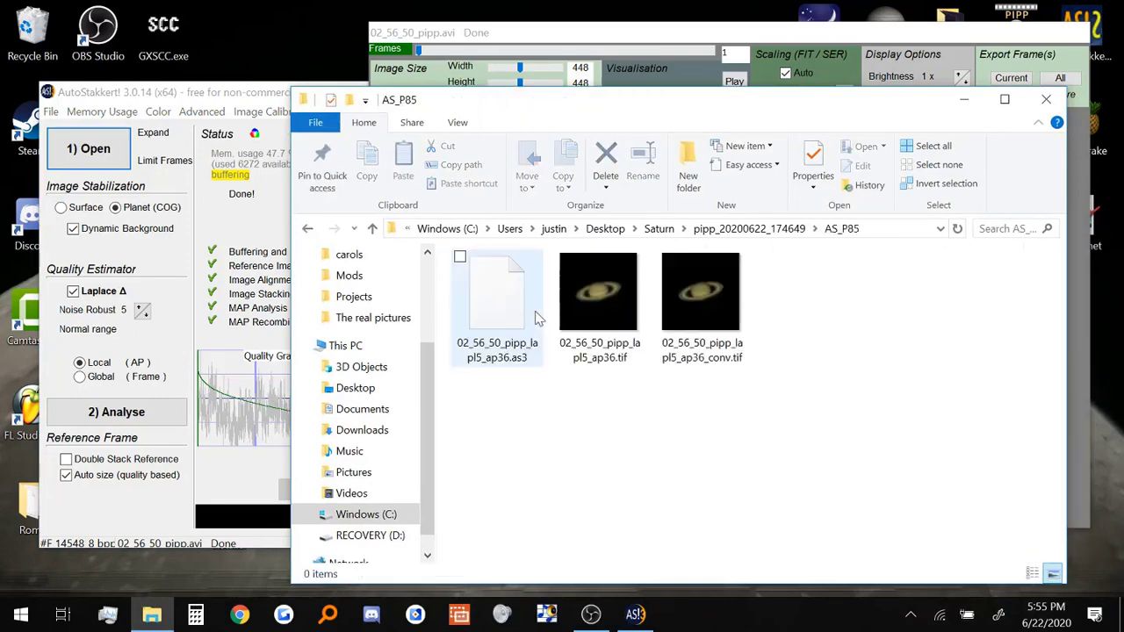
left_click(604, 302)
double_click(604, 301)
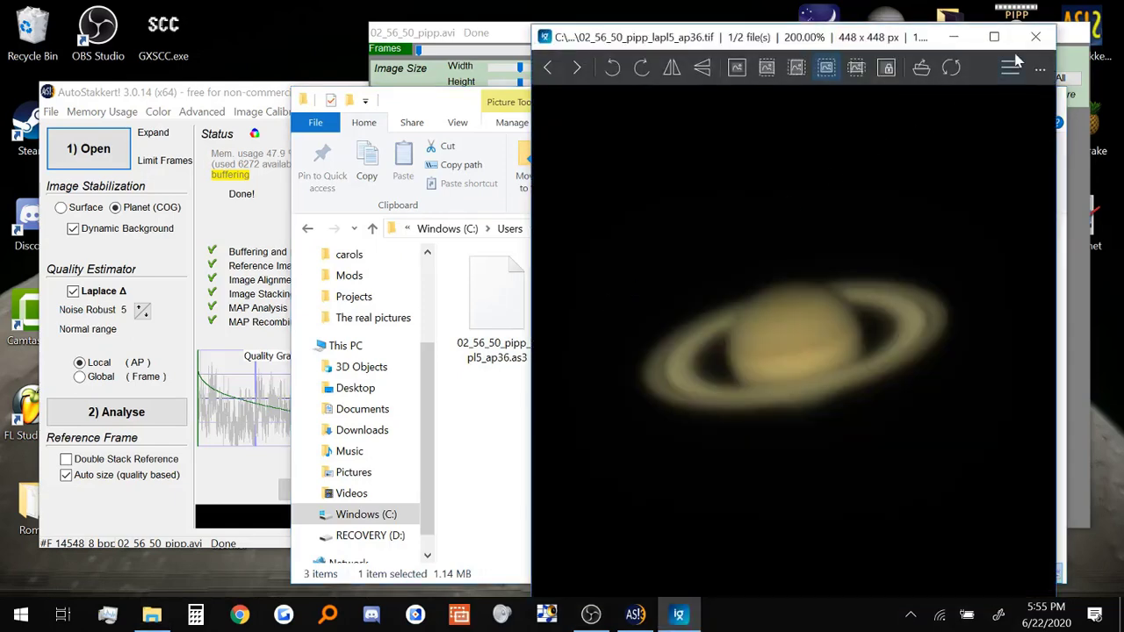
left_click(1035, 37)
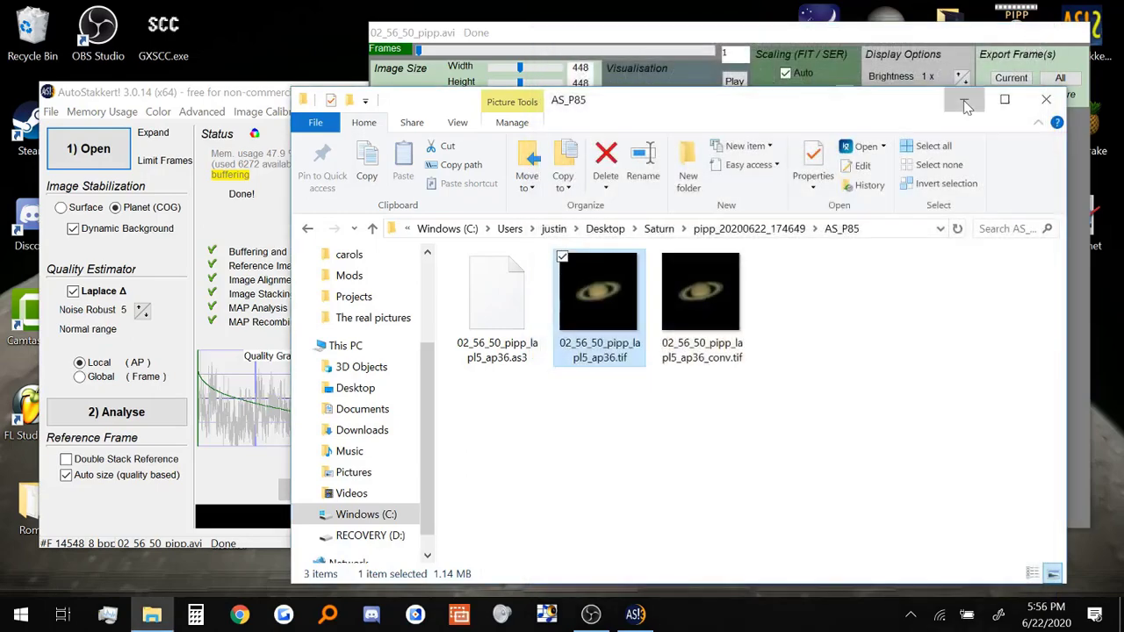
Step: Minimise Explorer and AutoStakkert!, launch RegiStax 6, then bring AutoStakkert! back in front
left_click(966, 105)
left_click(340, 93)
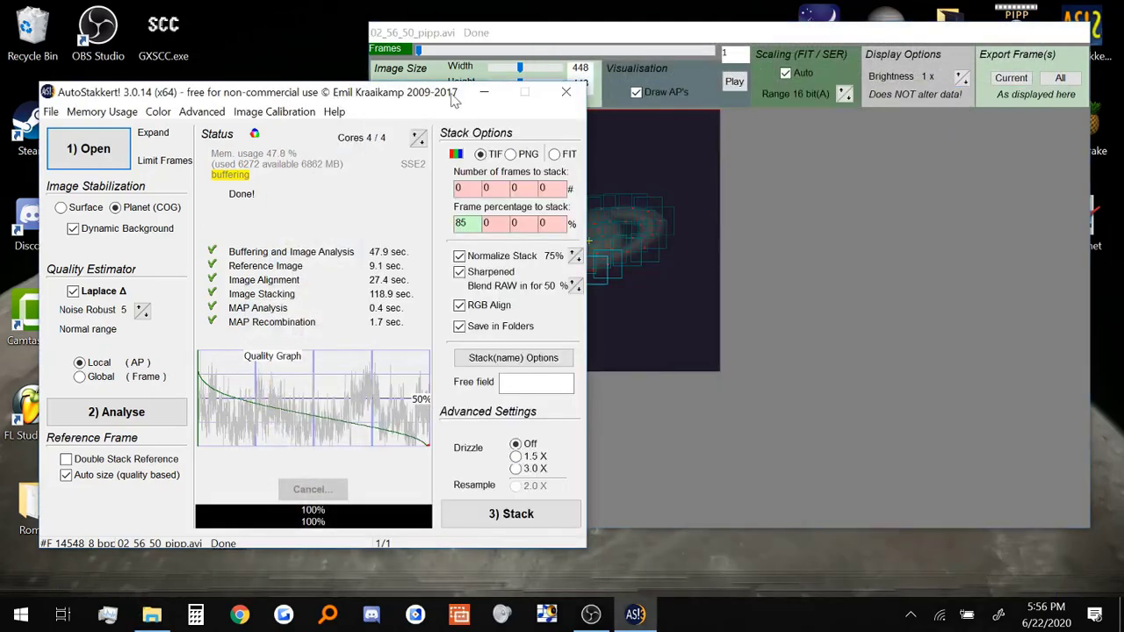
left_click(484, 92)
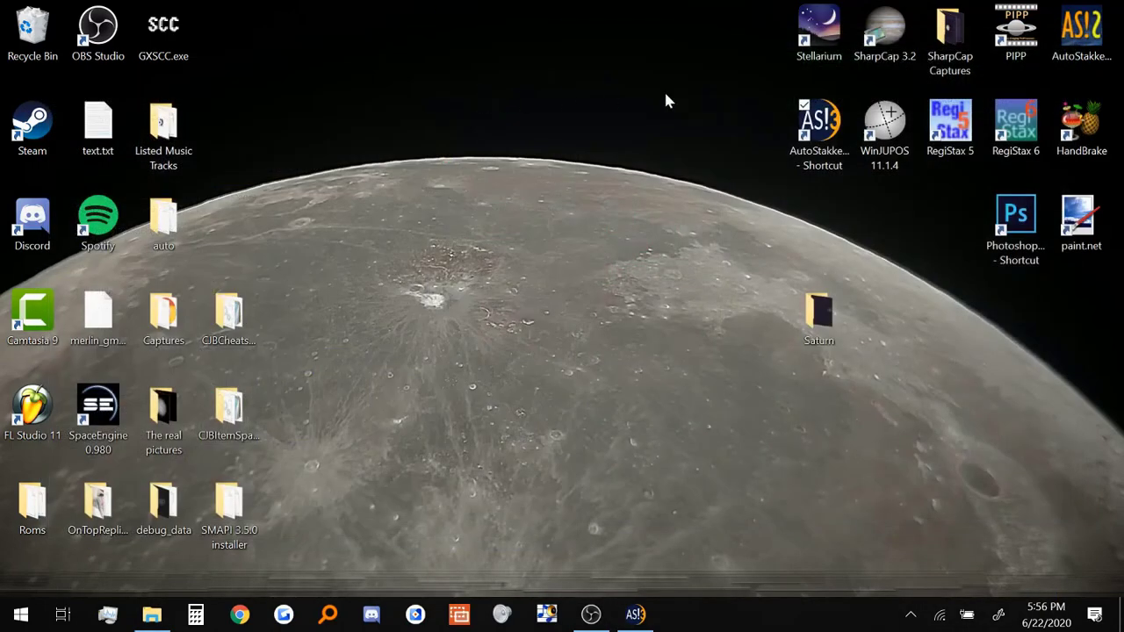
left_click(1021, 126)
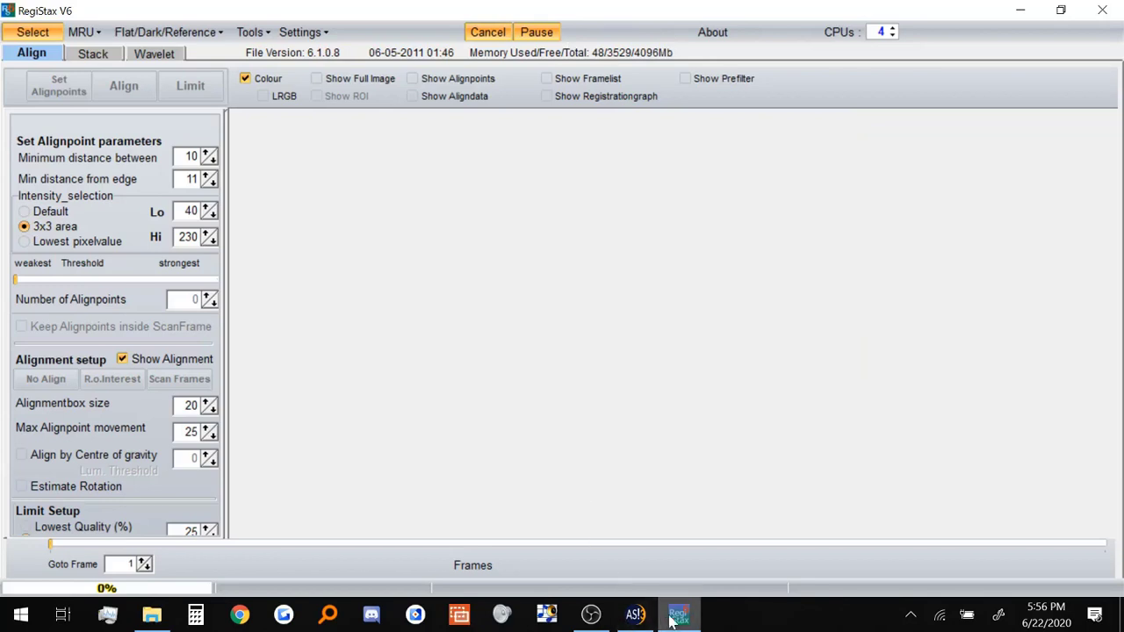
left_click(640, 616)
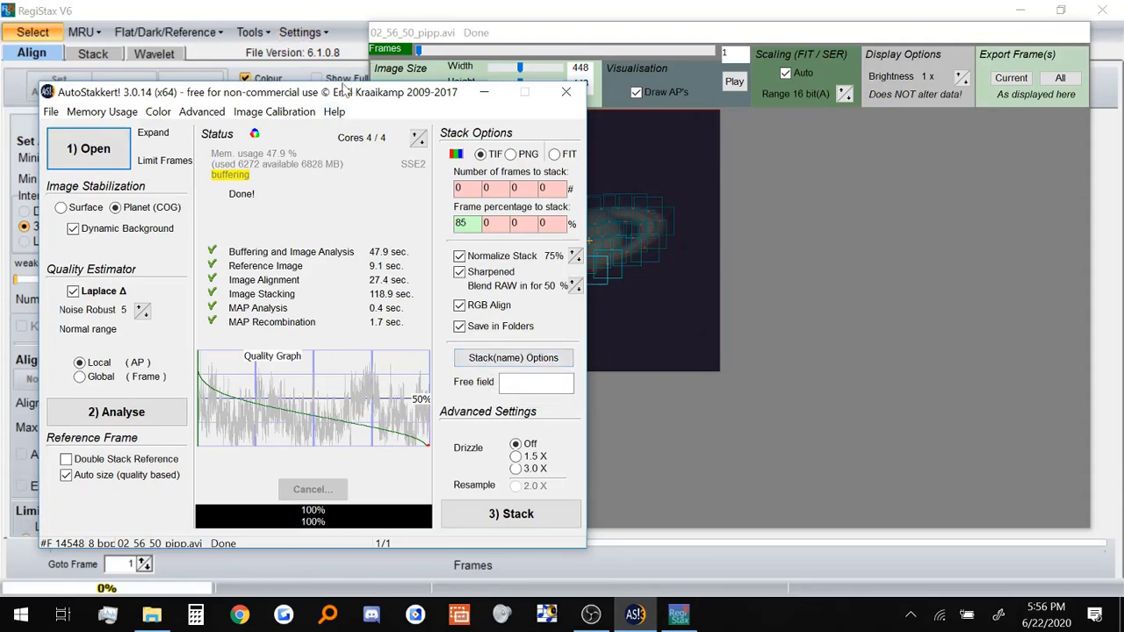
Step: Resend 02_56_50_pipp_lapl5_ap36.tif to RegiStax from Stack Filename Options, then close the dialog
left_click(542, 369)
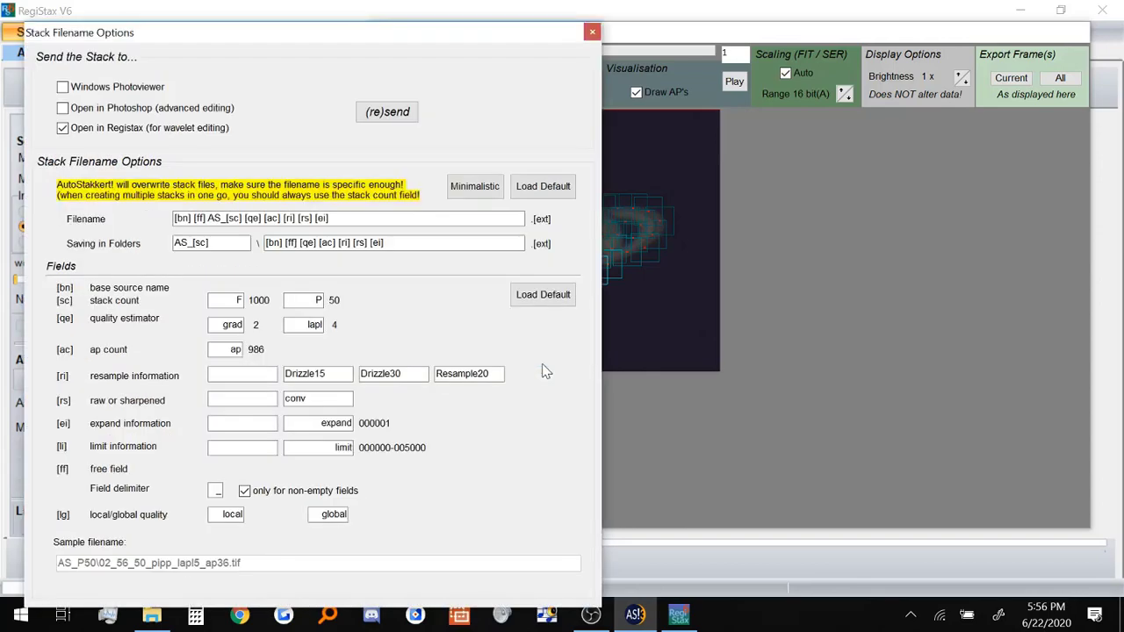
left_click_drag(440, 44, 982, 237)
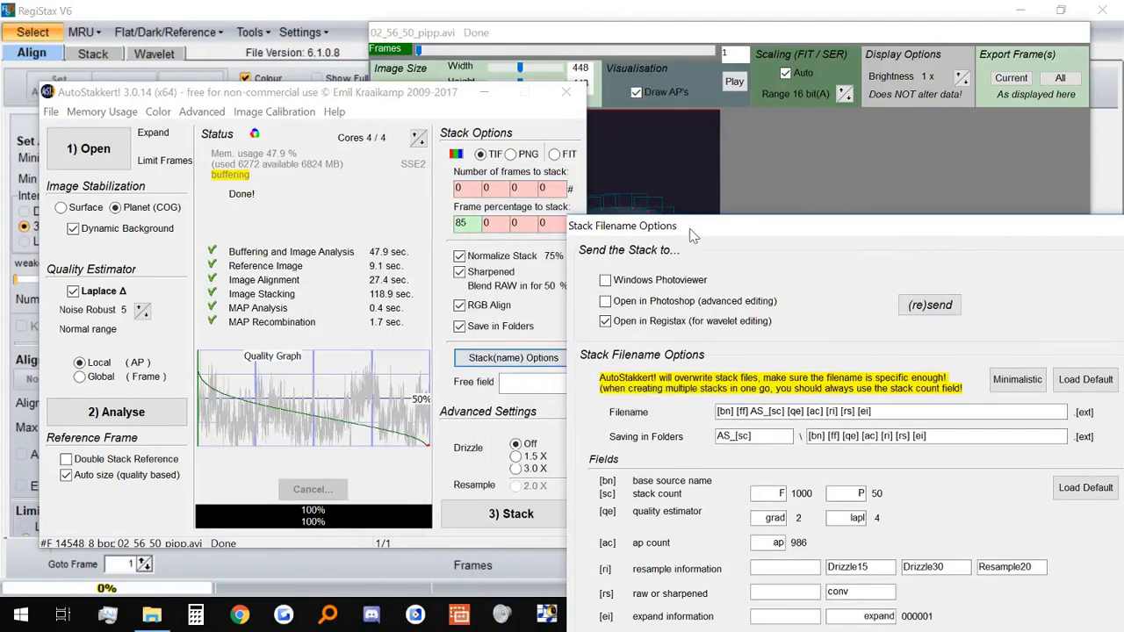
left_click_drag(693, 235, 249, 85)
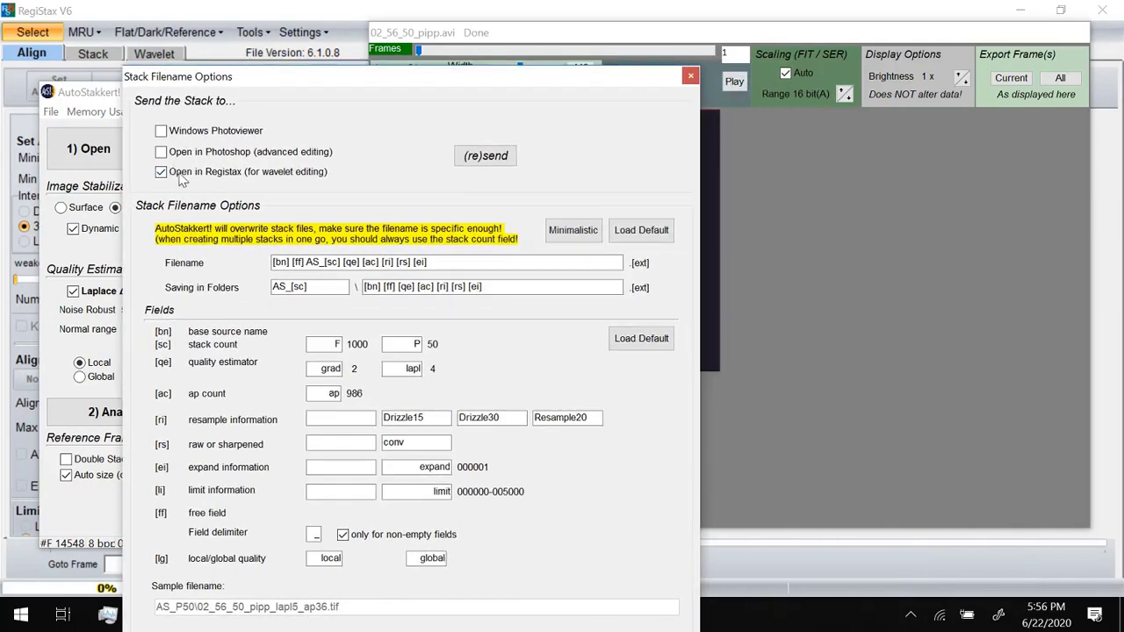
left_click(484, 161)
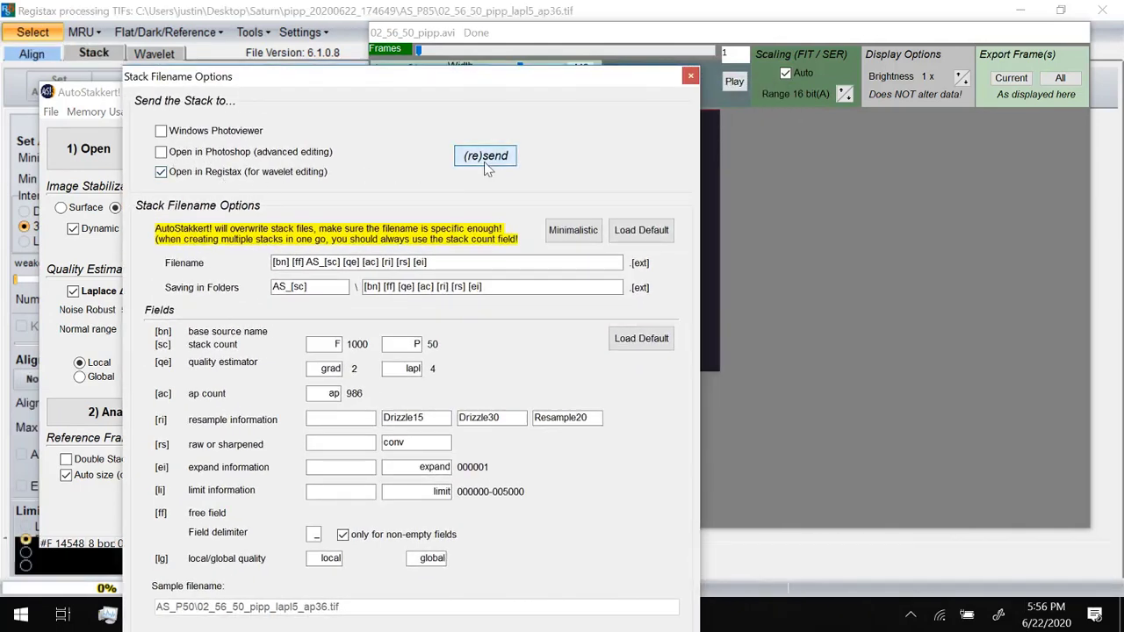
left_click(690, 78)
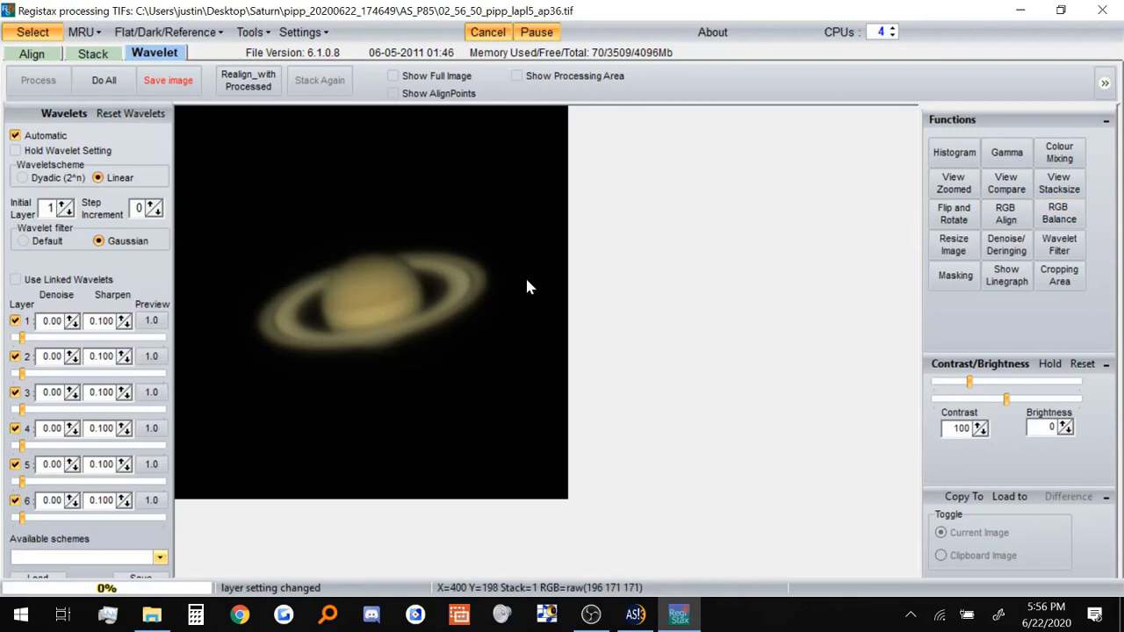
Step: Auto-balance Saturn's RGB colours to weights 0.93, 0.97 and 1.51
left_click(1061, 219)
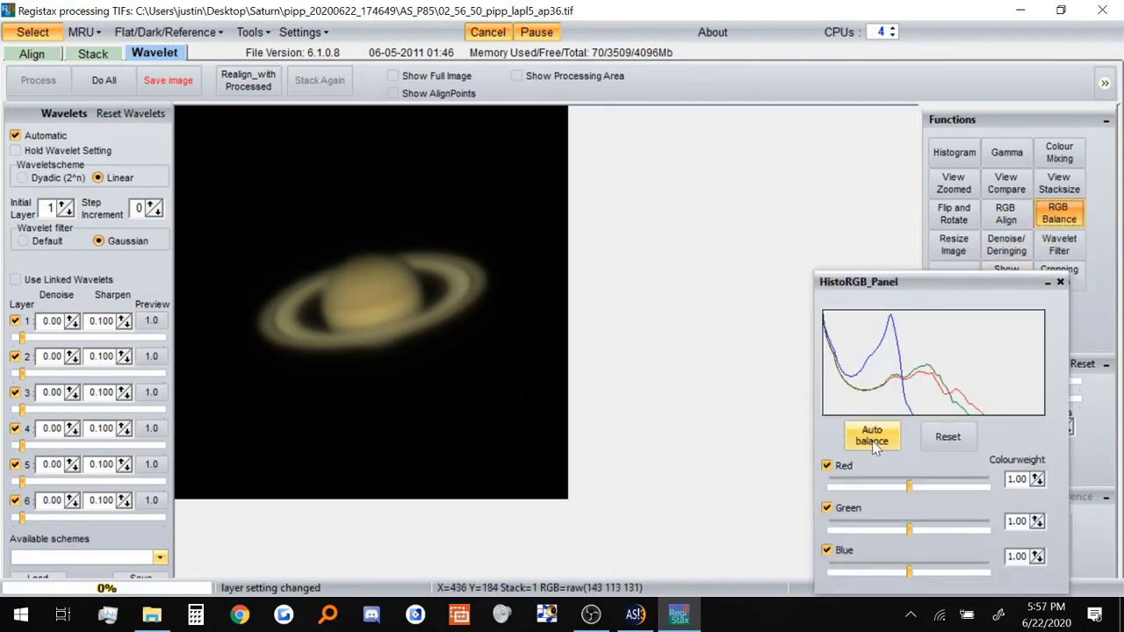
left_click(874, 447)
left_click(1062, 283)
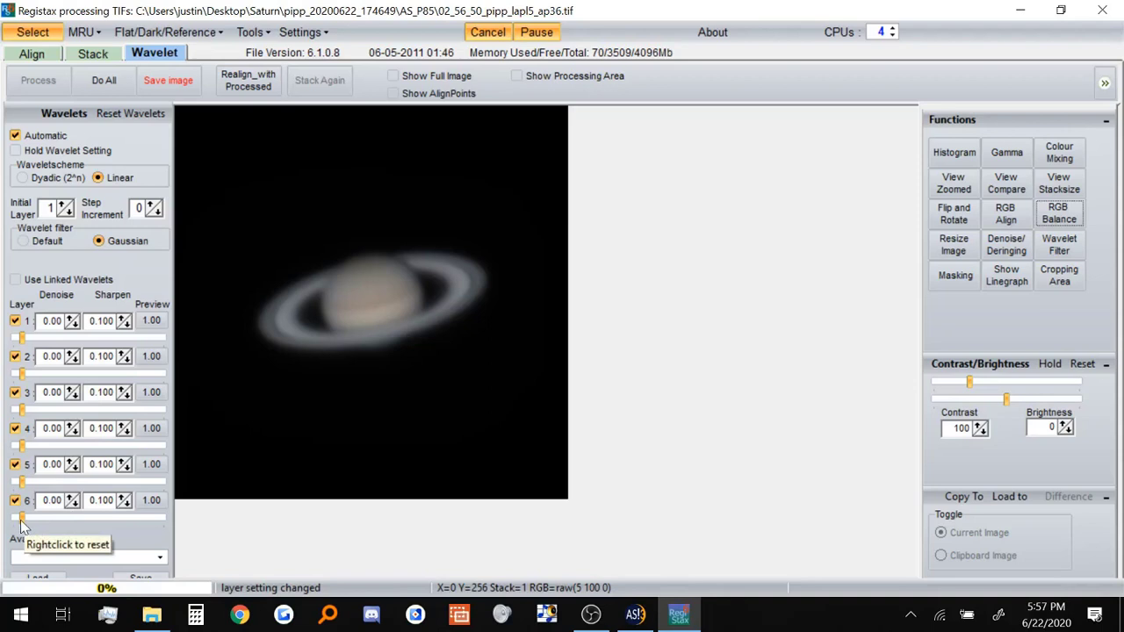
Step: Raise wavelet layers 6, 5, 4 and 3 to 100, 98.2, 100 and 99.4
left_click_drag(22, 521, 163, 517)
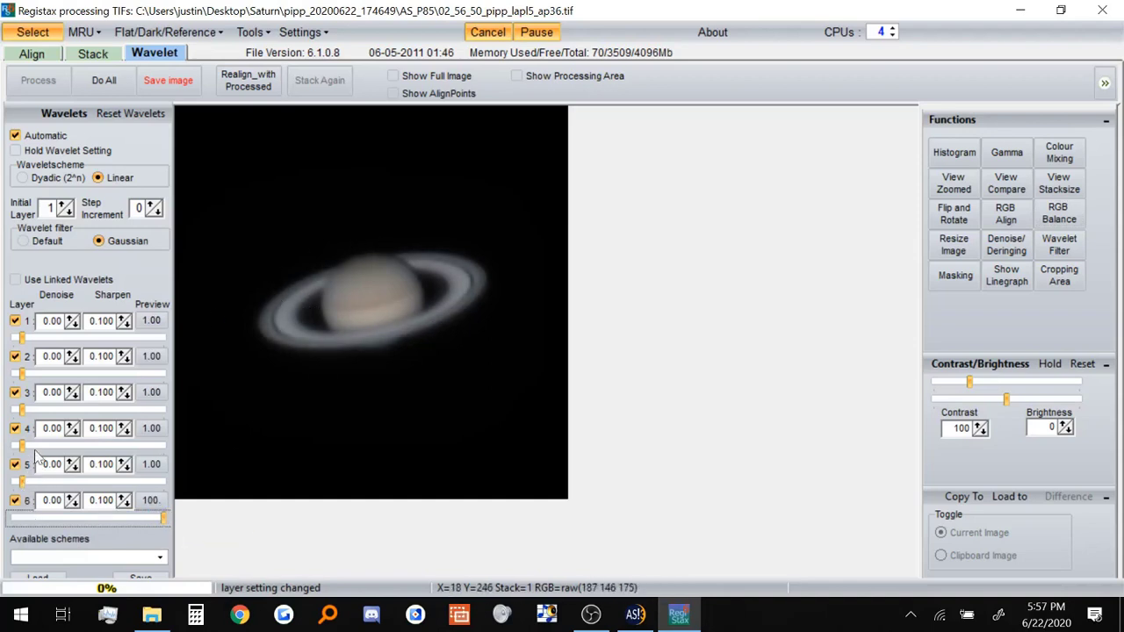
left_click_drag(23, 486, 161, 482)
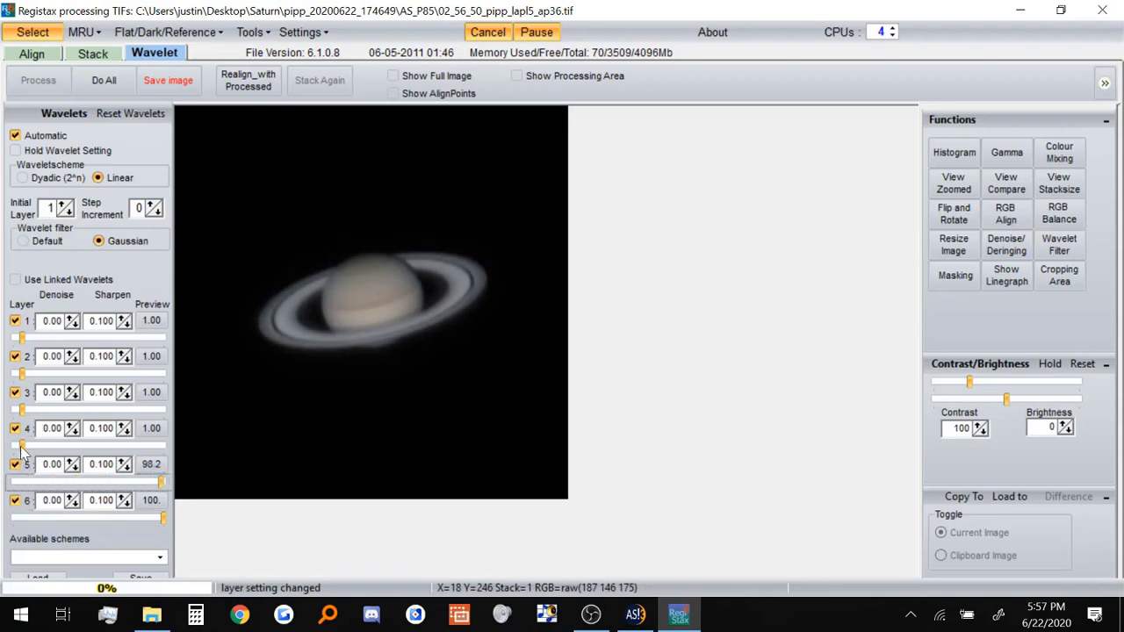
left_click_drag(22, 445, 164, 446)
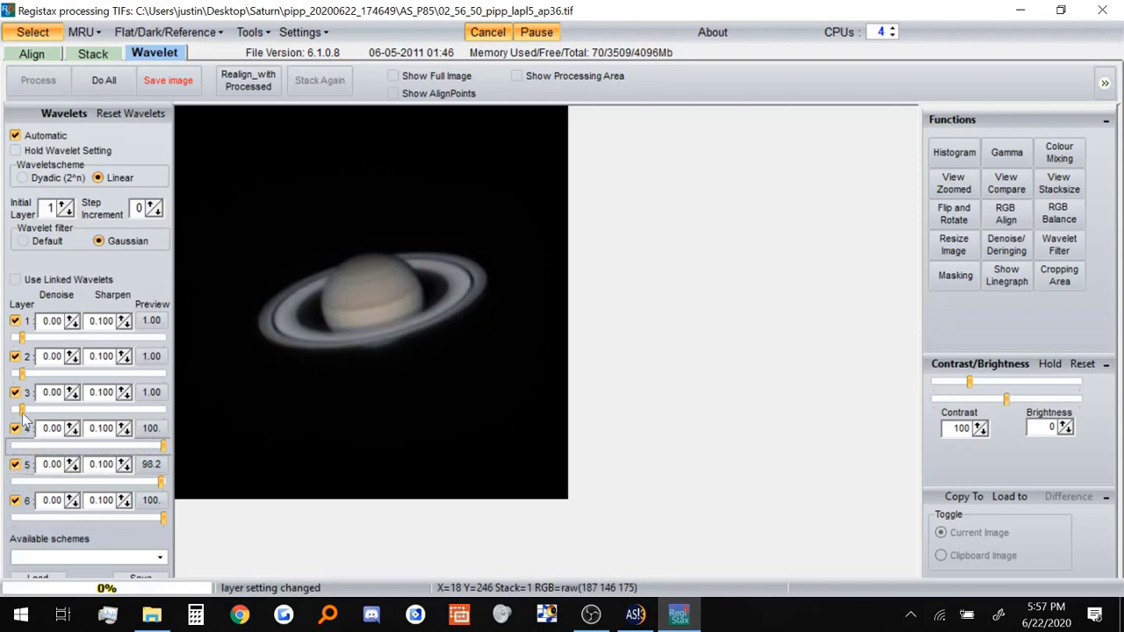
left_click_drag(22, 409, 162, 417)
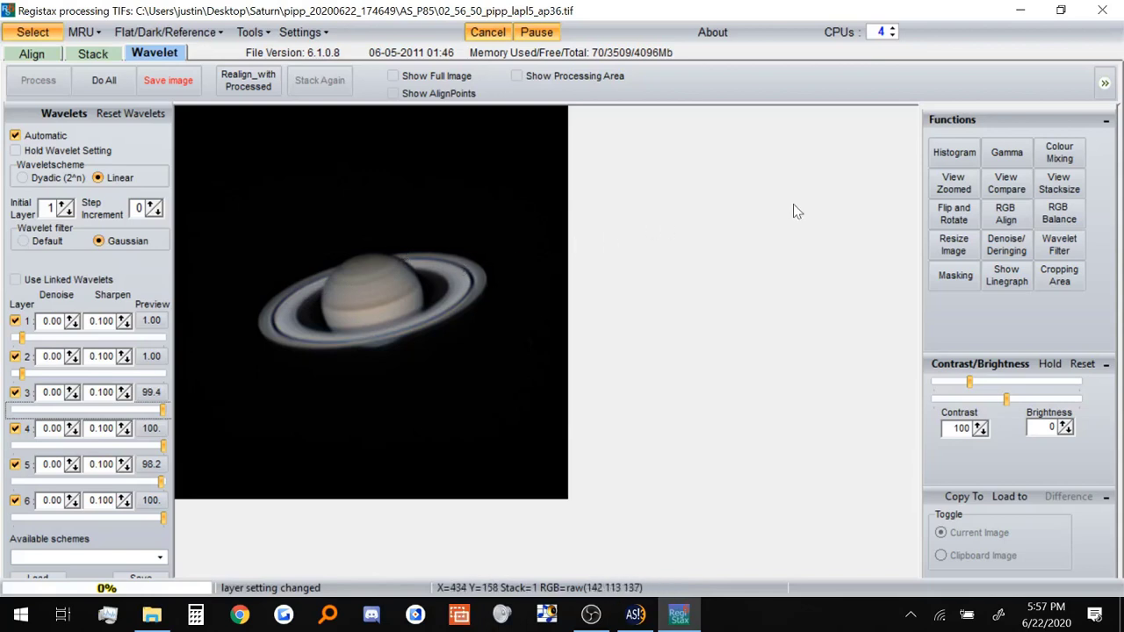
Step: Create luminance from RGB at Red 47%, Green 48%, Blue 6%, and show the 896×896 resize panel
left_click(1067, 155)
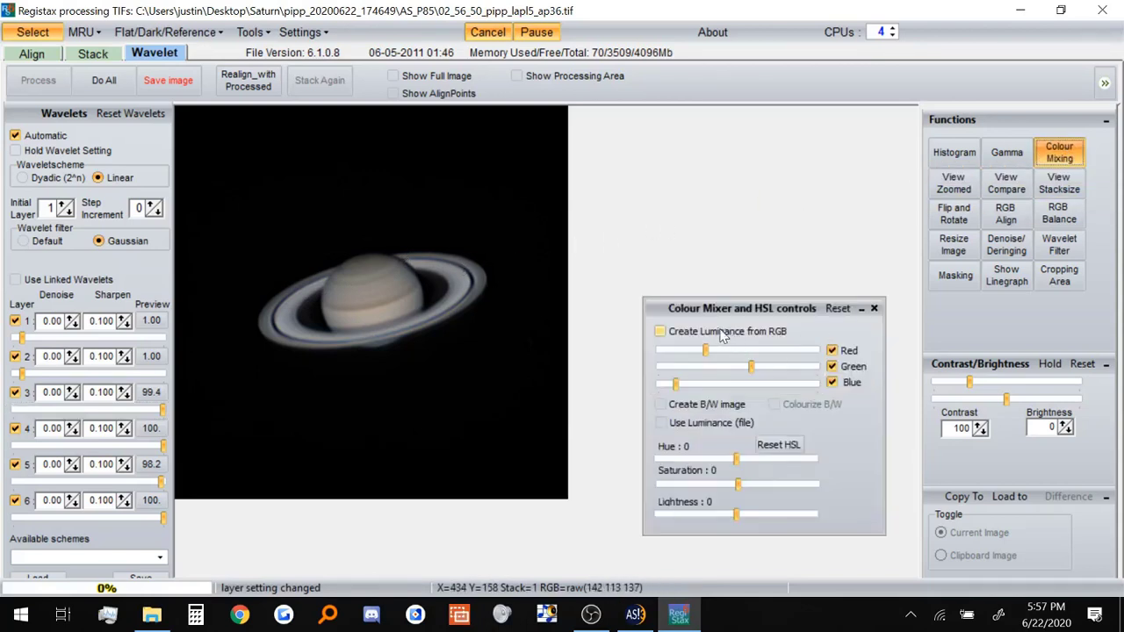
left_click(720, 338)
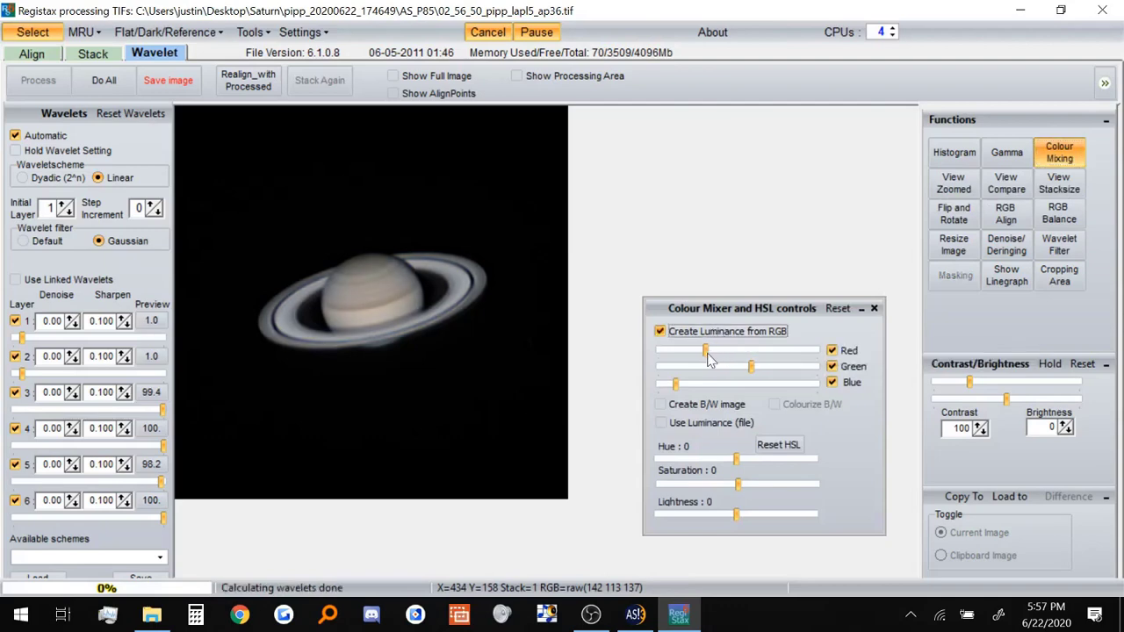
left_click_drag(707, 350, 811, 350)
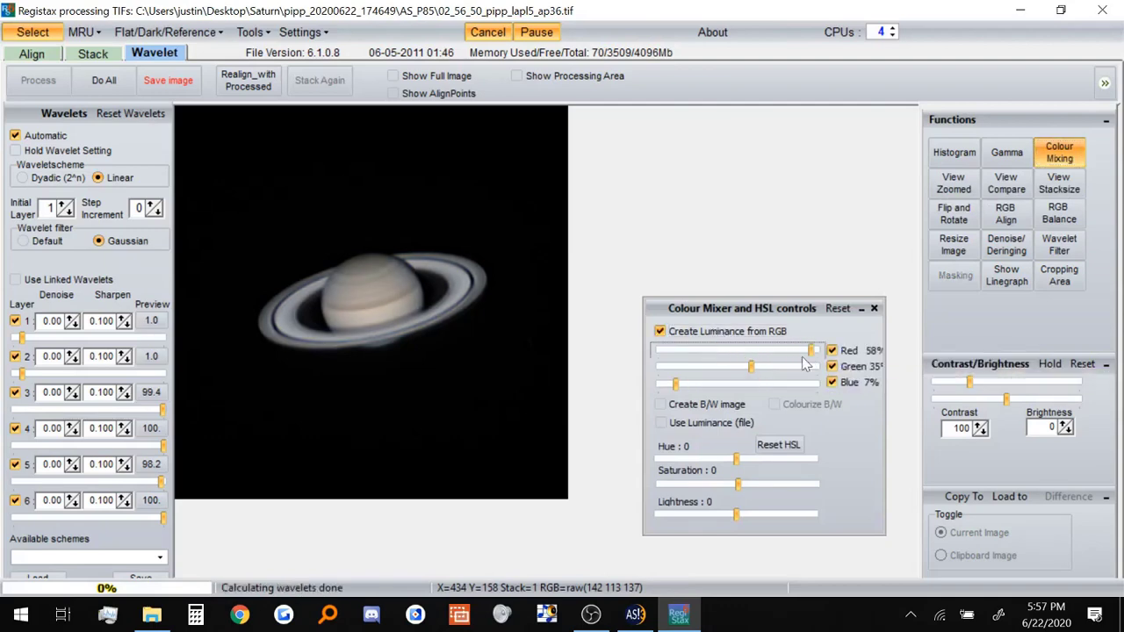
left_click_drag(752, 369, 814, 366)
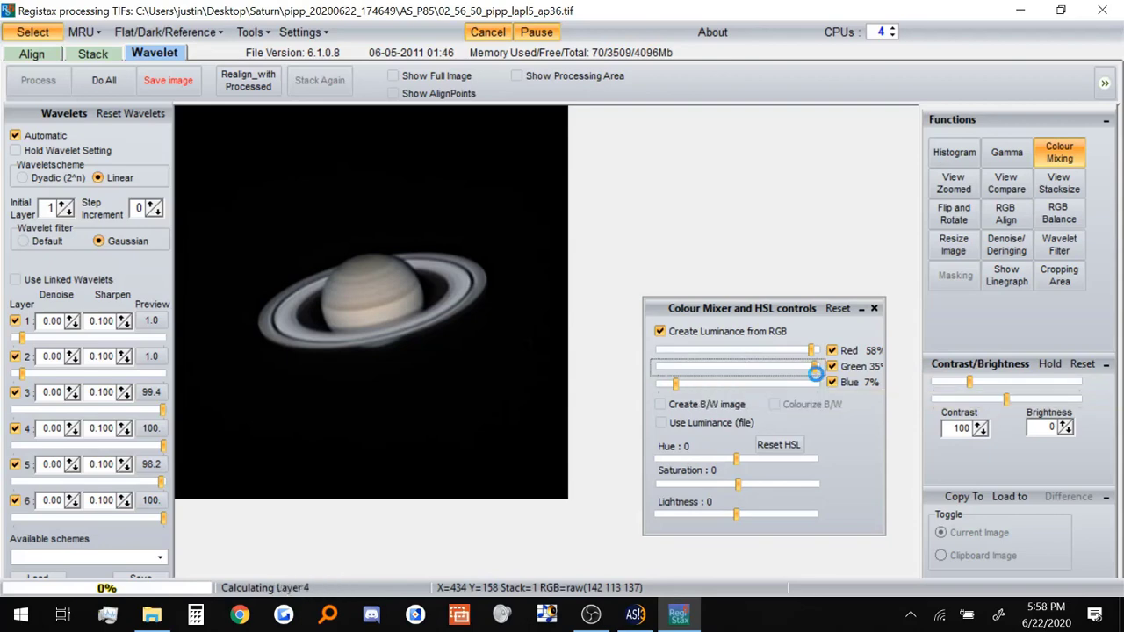
left_click(874, 310)
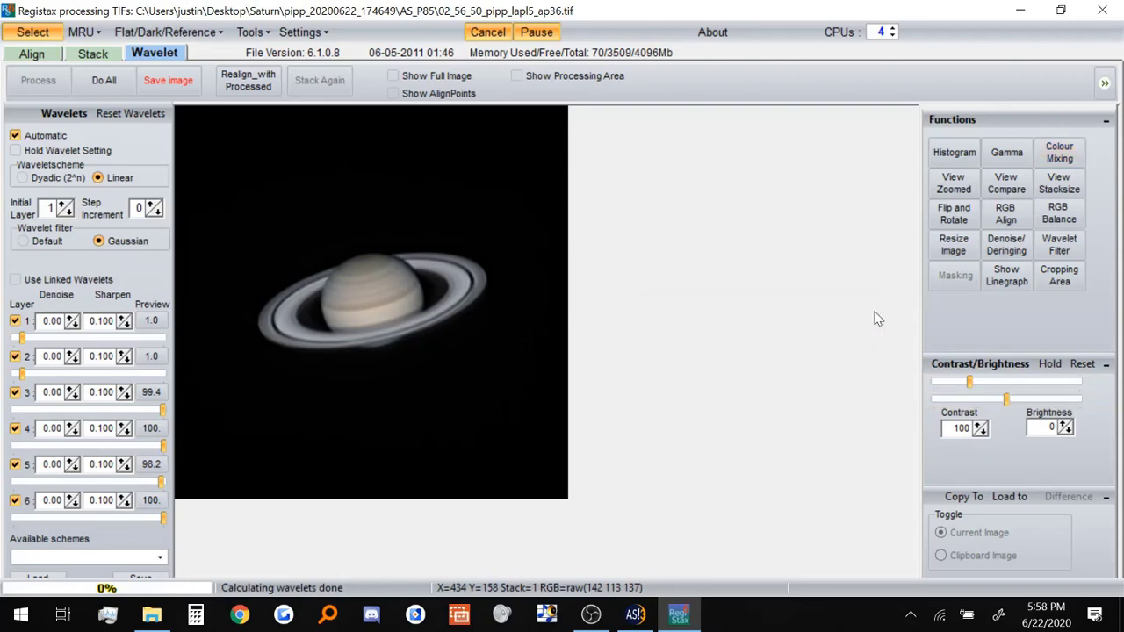
left_click(961, 248)
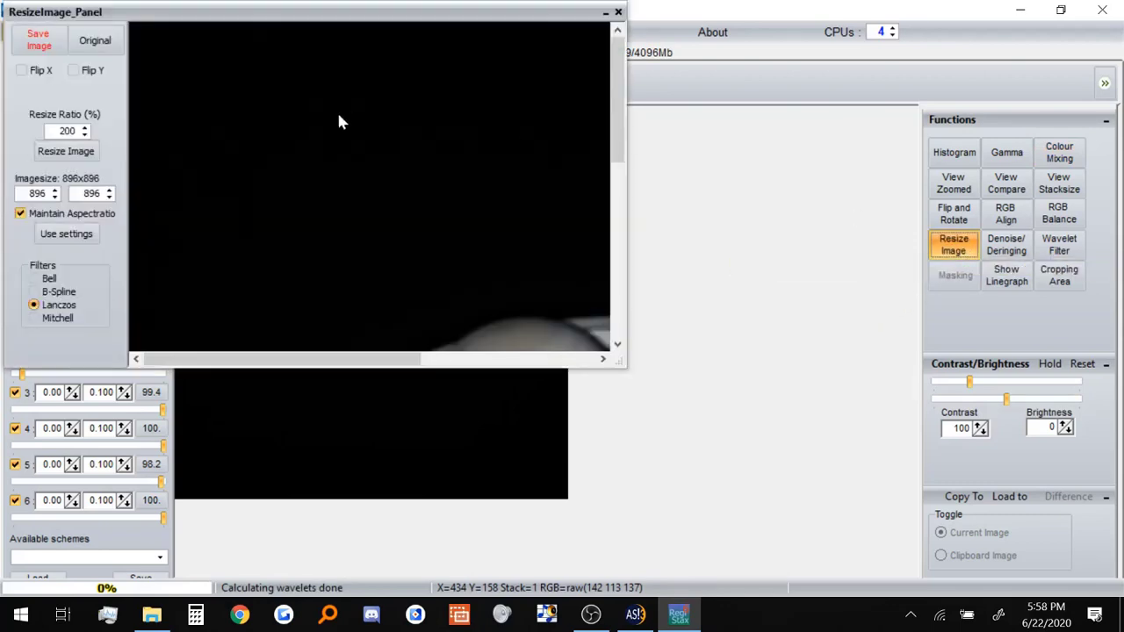
Step: Save the resized Saturn to the Desktop as 02_56_50_pipp_lapl5_ap36.png, then close RegiStax
left_click(39, 41)
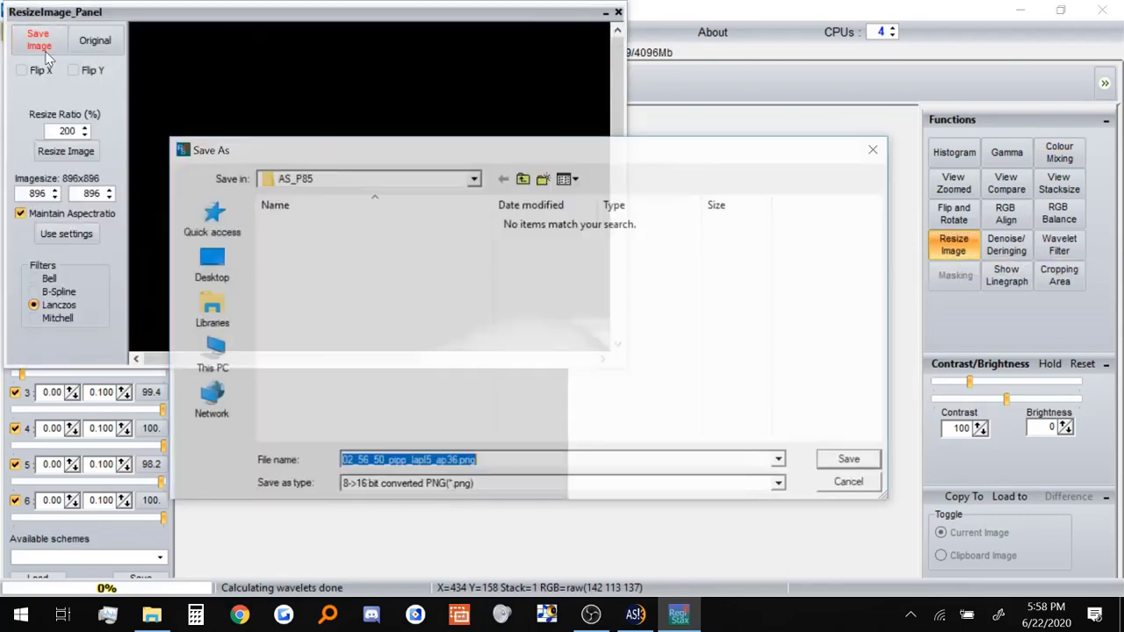
left_click(226, 276)
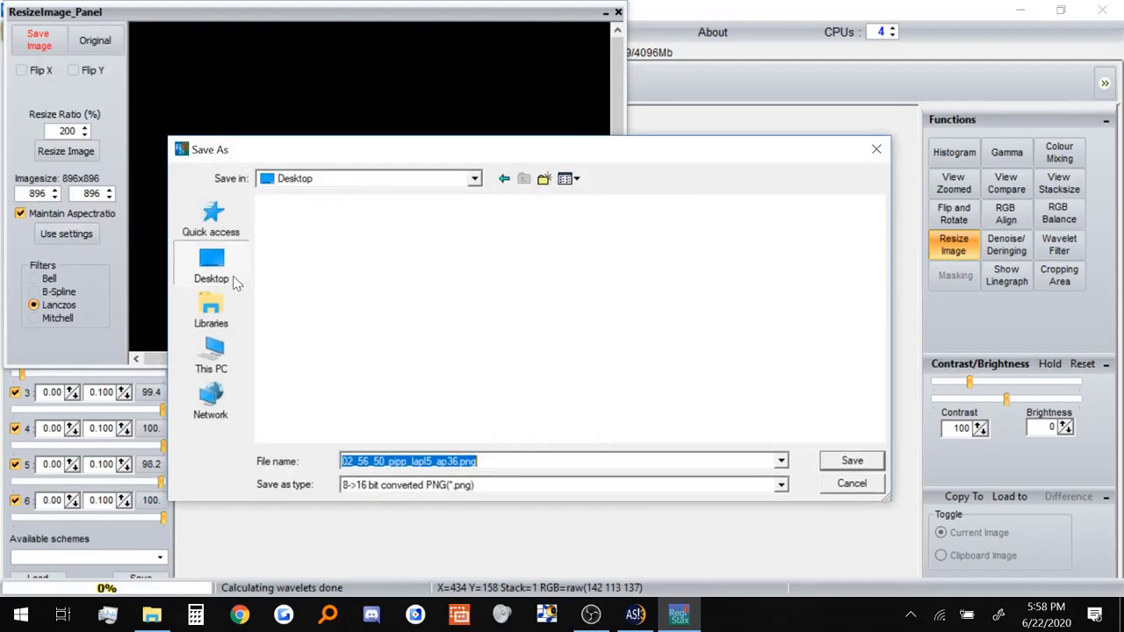
left_click(843, 465)
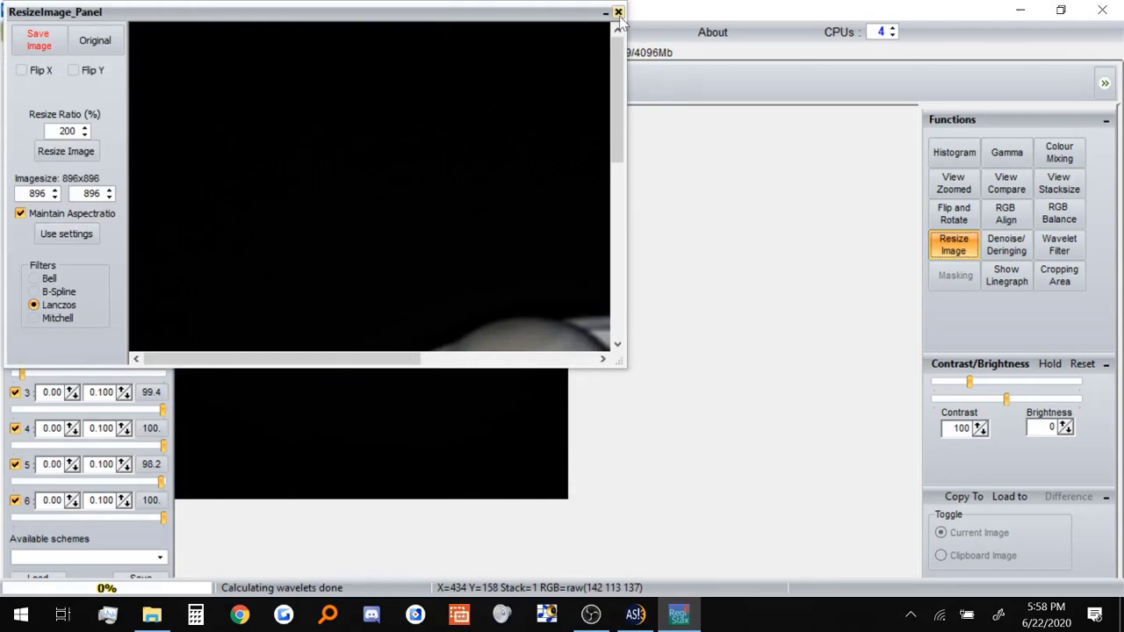
left_click(619, 13)
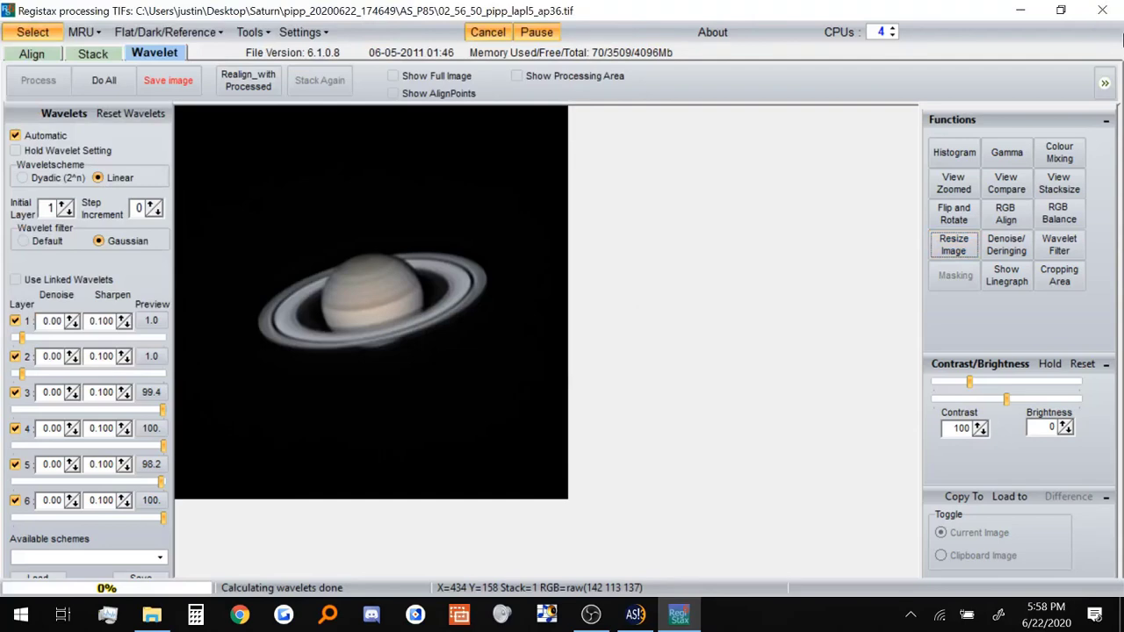
left_click(1103, 9)
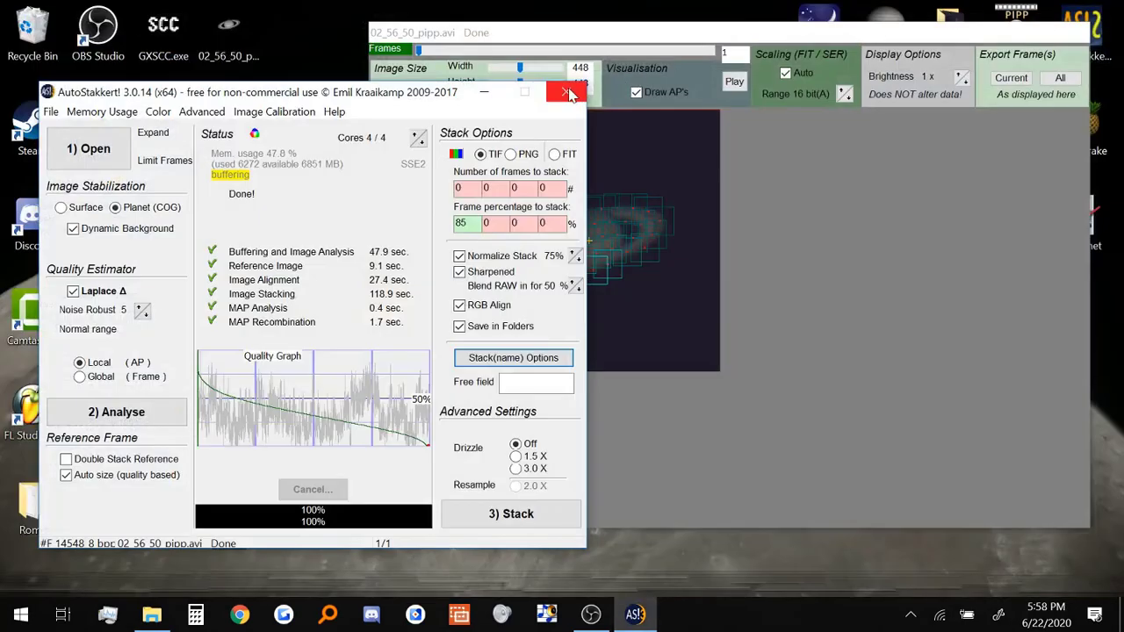
Step: Close AutoStakkert!, launch paint.net and open 02_56_50_pipp_lapl5_ap36.png from the Desktop
left_click(567, 92)
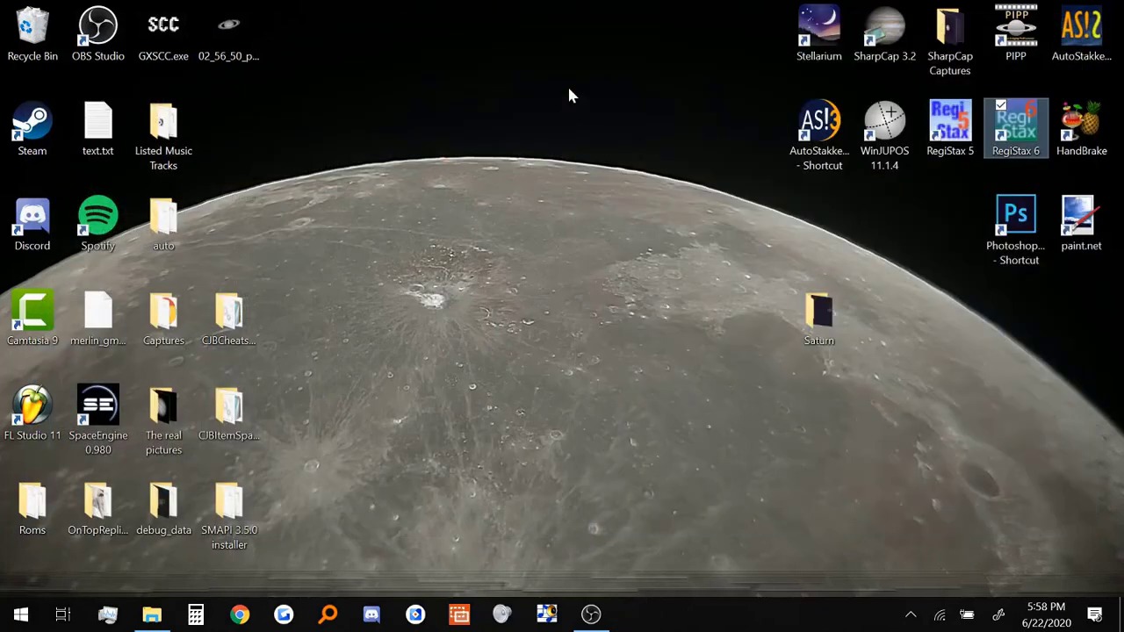
left_click(719, 207)
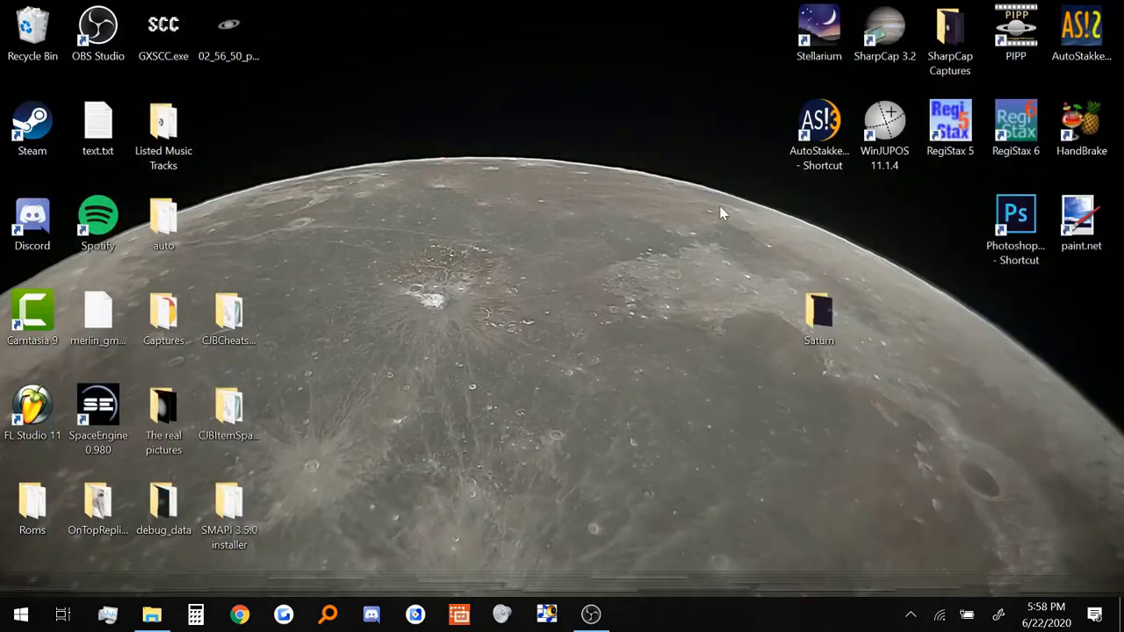
double_click(1077, 247)
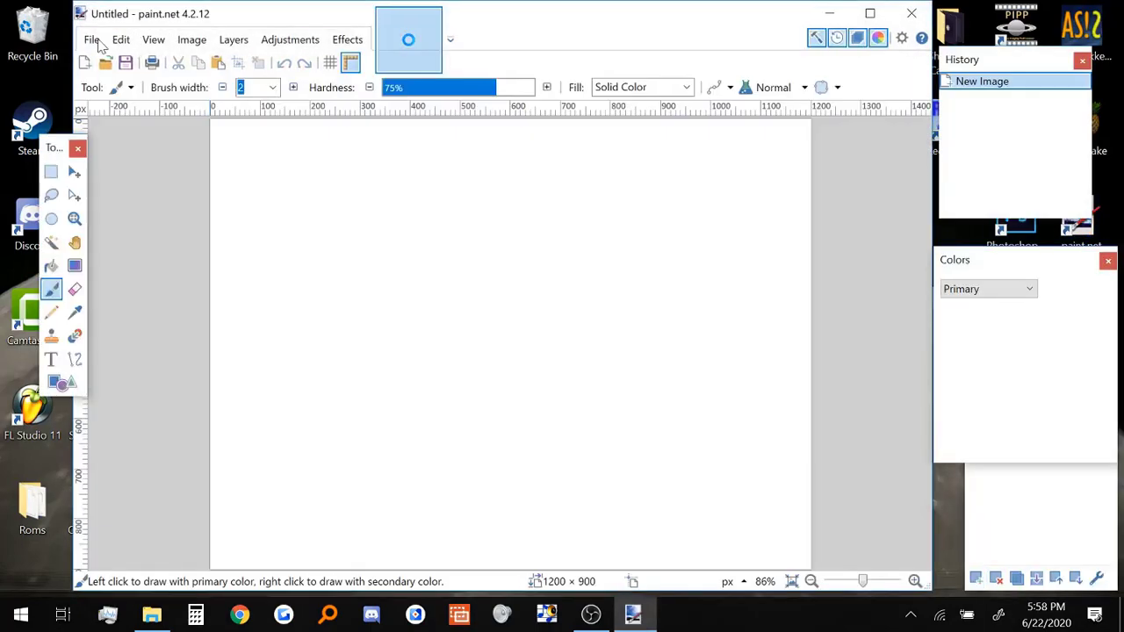
left_click(92, 40)
left_click(113, 90)
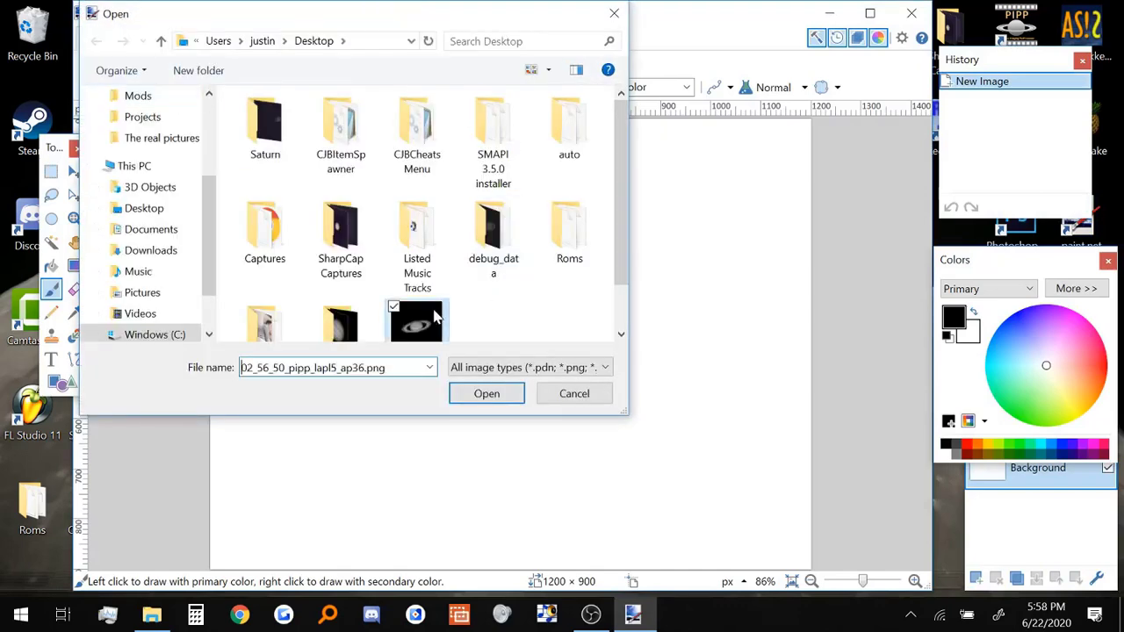
double_click(435, 318)
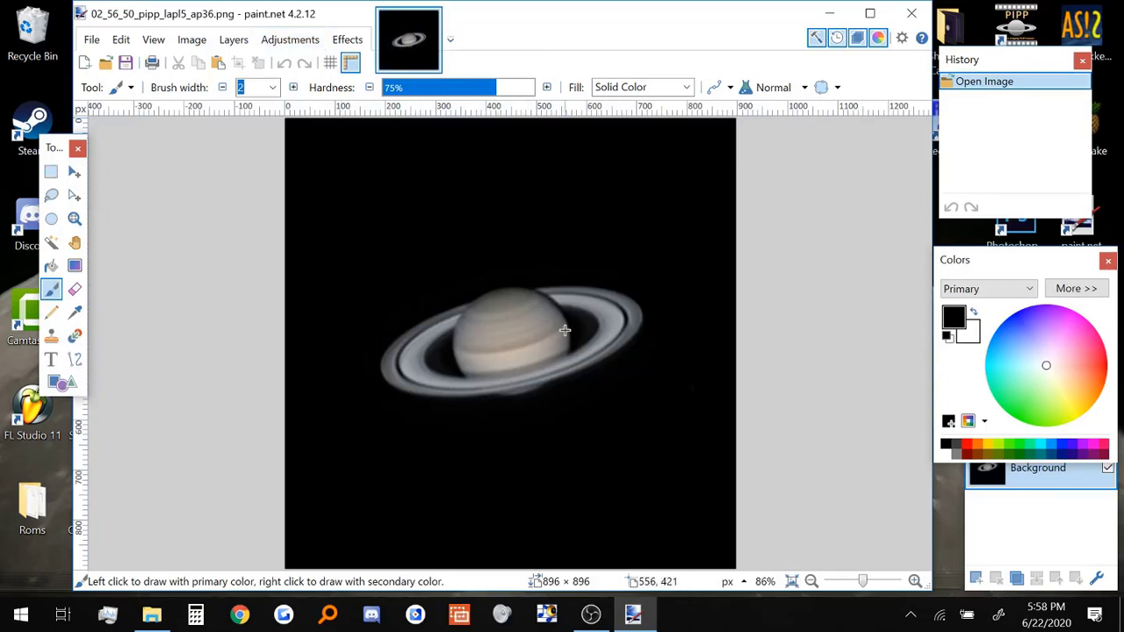
Step: Raise Saturn's saturation to about 153 in the Hue / Saturation adjustment
left_click(308, 41)
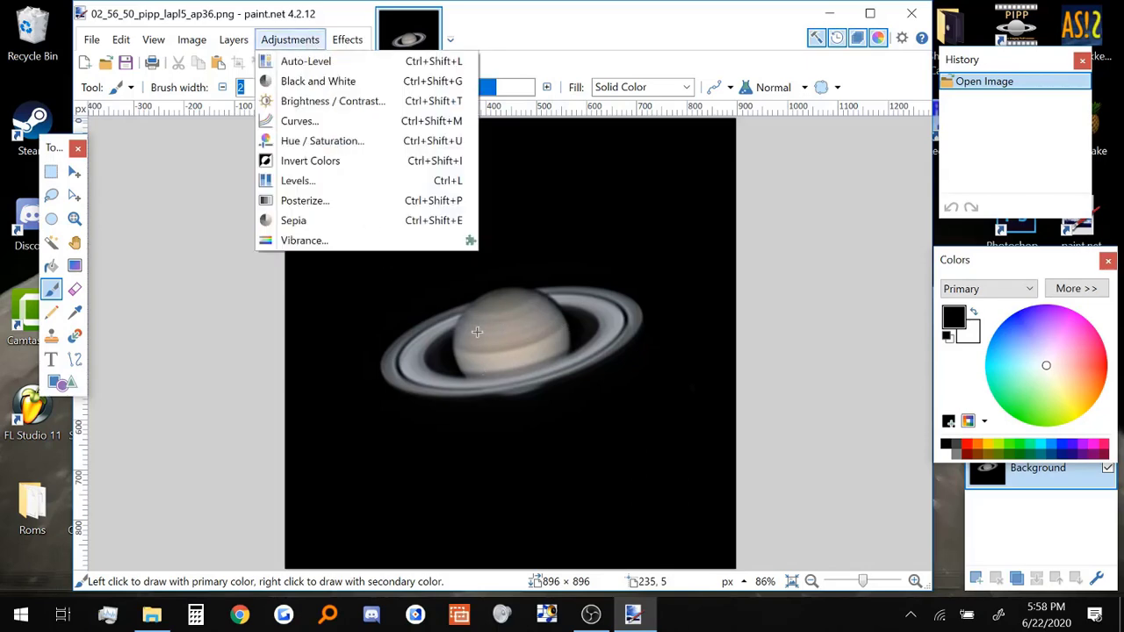
left_click(431, 150)
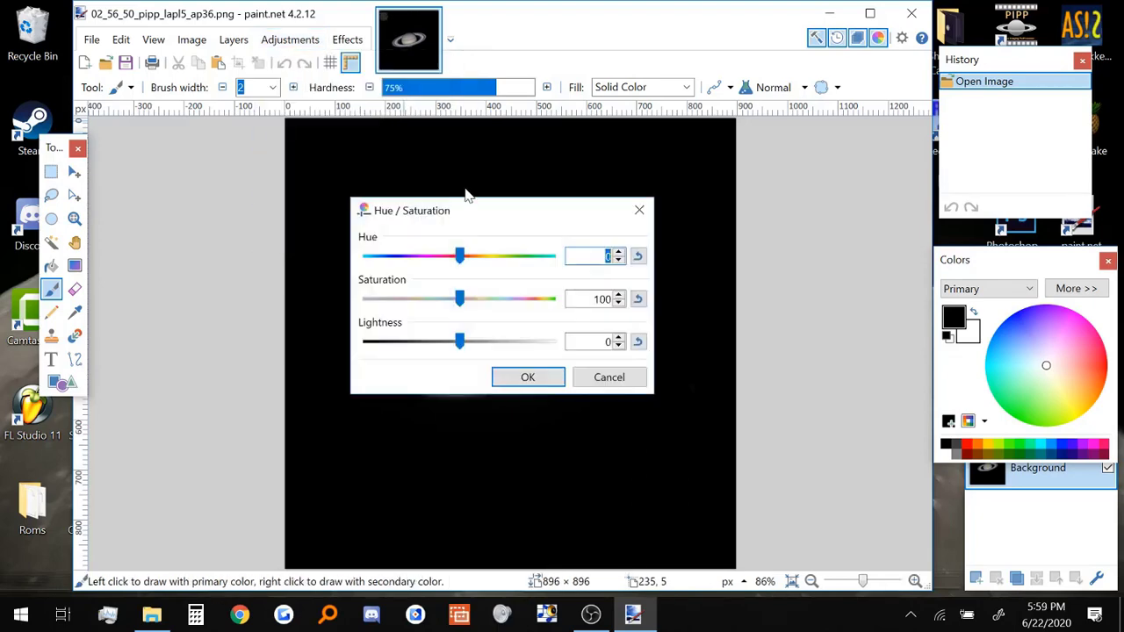
left_click_drag(467, 213, 830, 225)
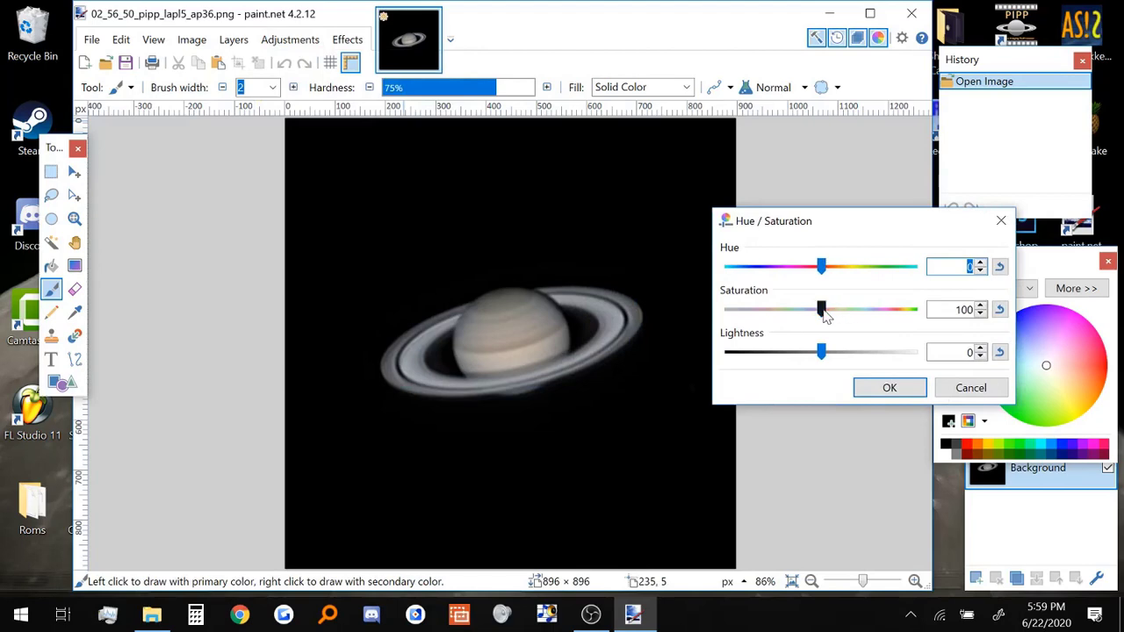
left_click_drag(825, 316, 922, 321)
left_click_drag(924, 318, 870, 315)
Step: Apply the saturation boost, then set Brightness 27 and Contrast 10 in Brightness / Contrast
left_click(870, 387)
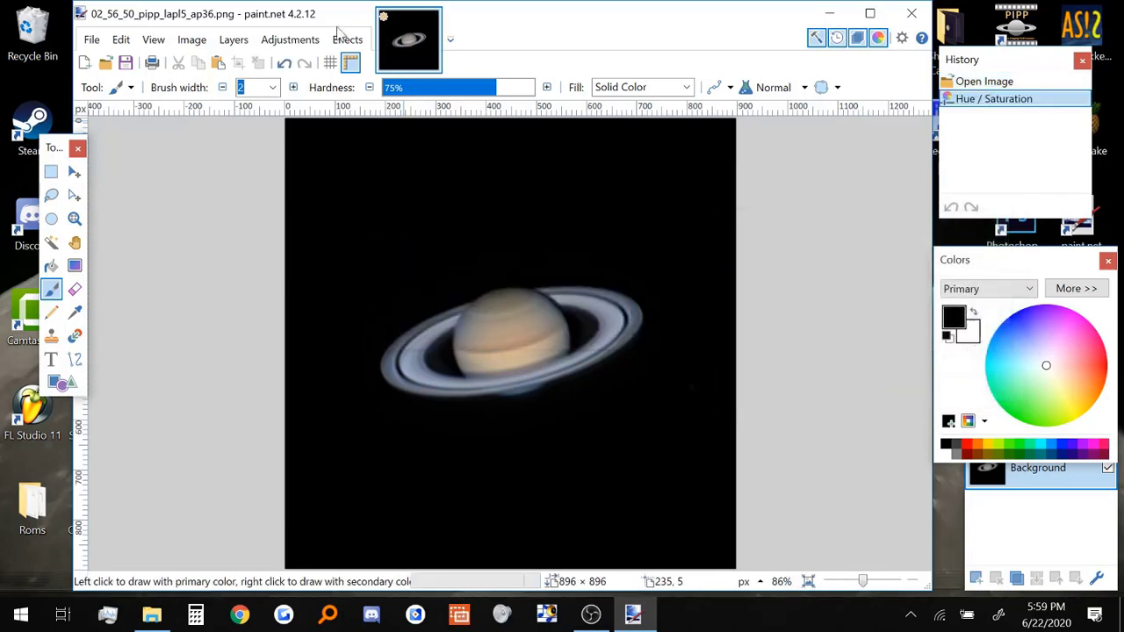
left_click(292, 44)
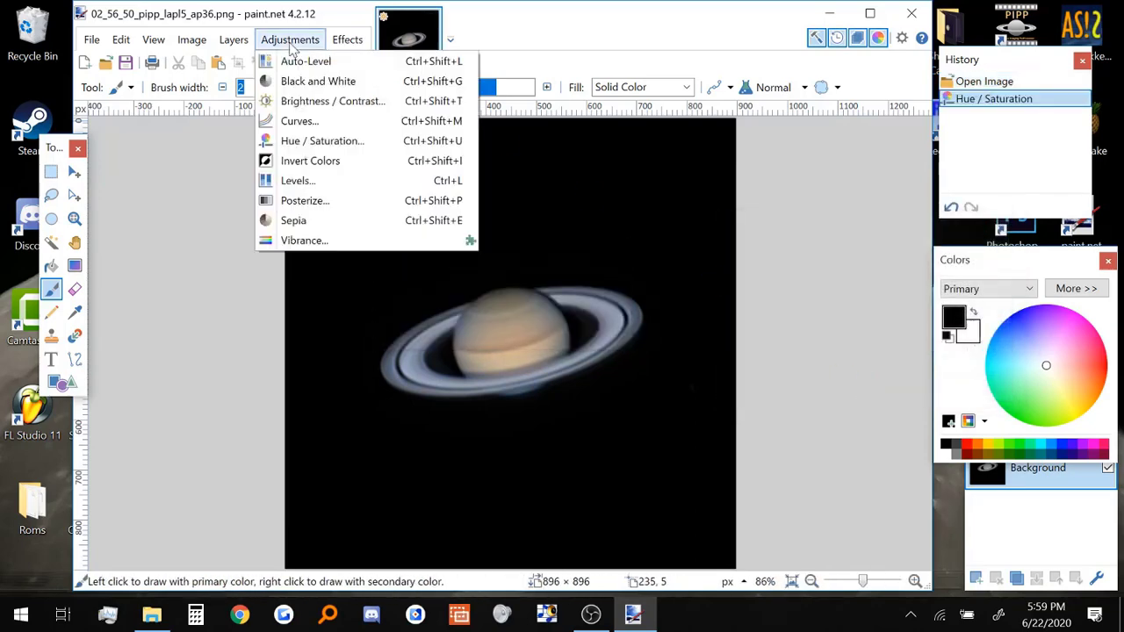
left_click(299, 103)
left_click_drag(489, 235, 820, 250)
left_click_drag(790, 298, 811, 295)
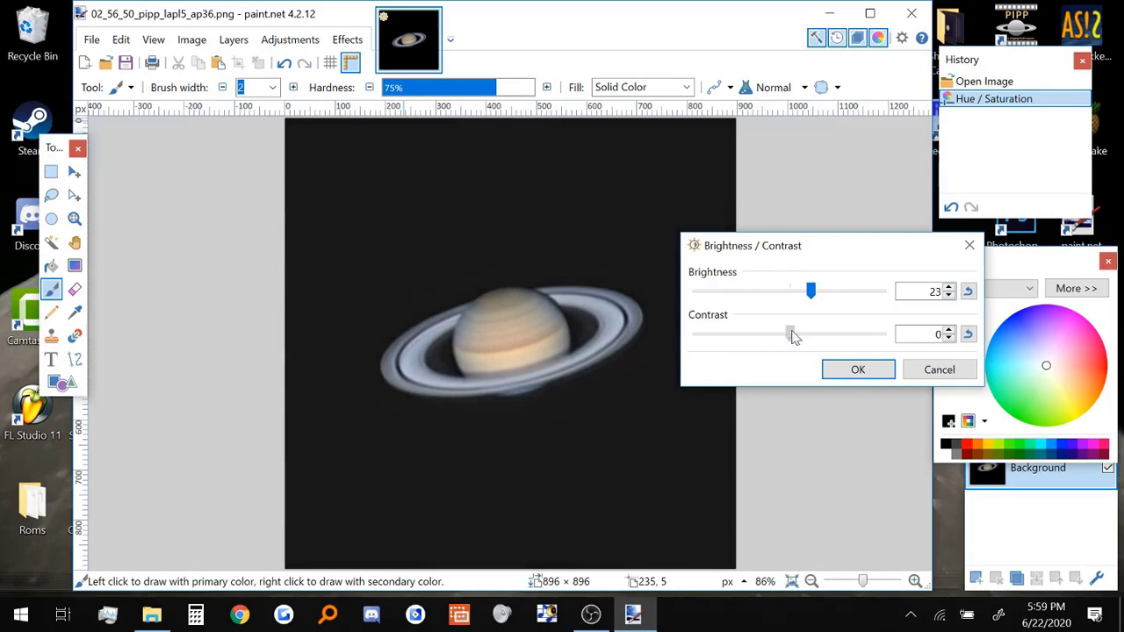
mouse_move(793, 337)
left_mouse_down()
mouse_move(820, 338)
mouse_move(799, 339)
left_mouse_up()
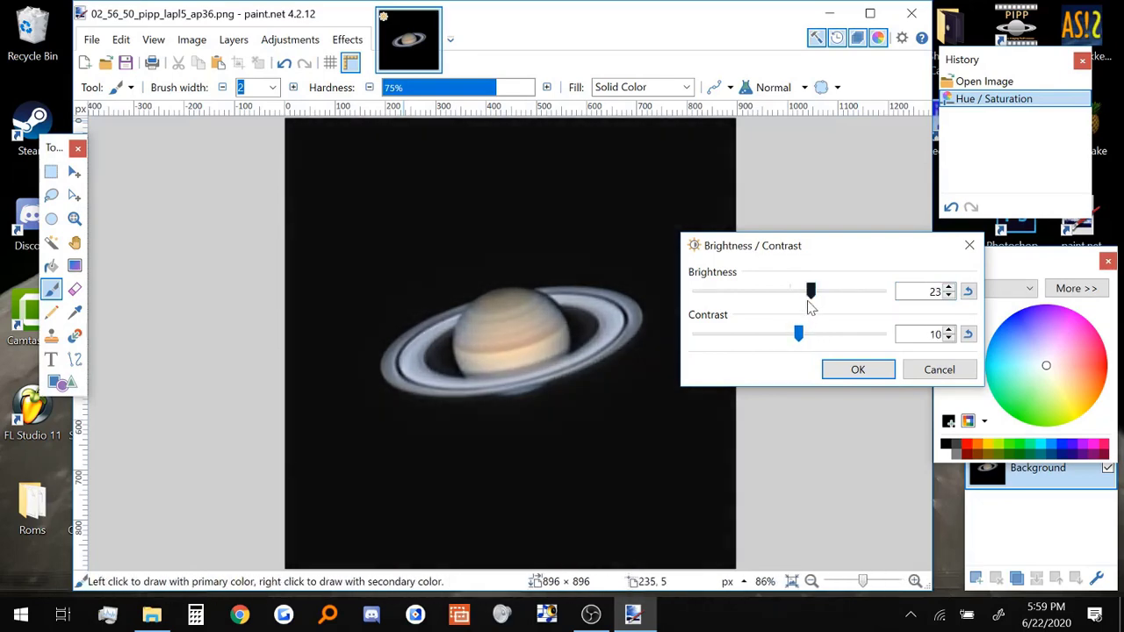
left_click_drag(809, 301, 816, 301)
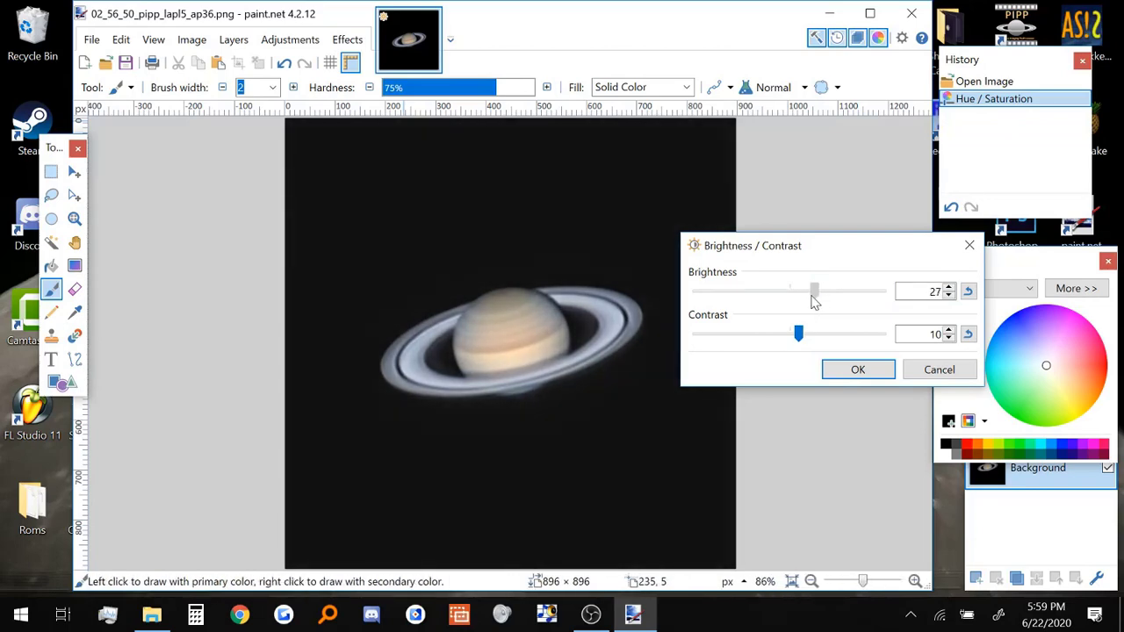
Step: Apply the brightness/contrast change and blur Saturn with a radius-11 Gaussian Blur
left_click(836, 369)
left_click(348, 39)
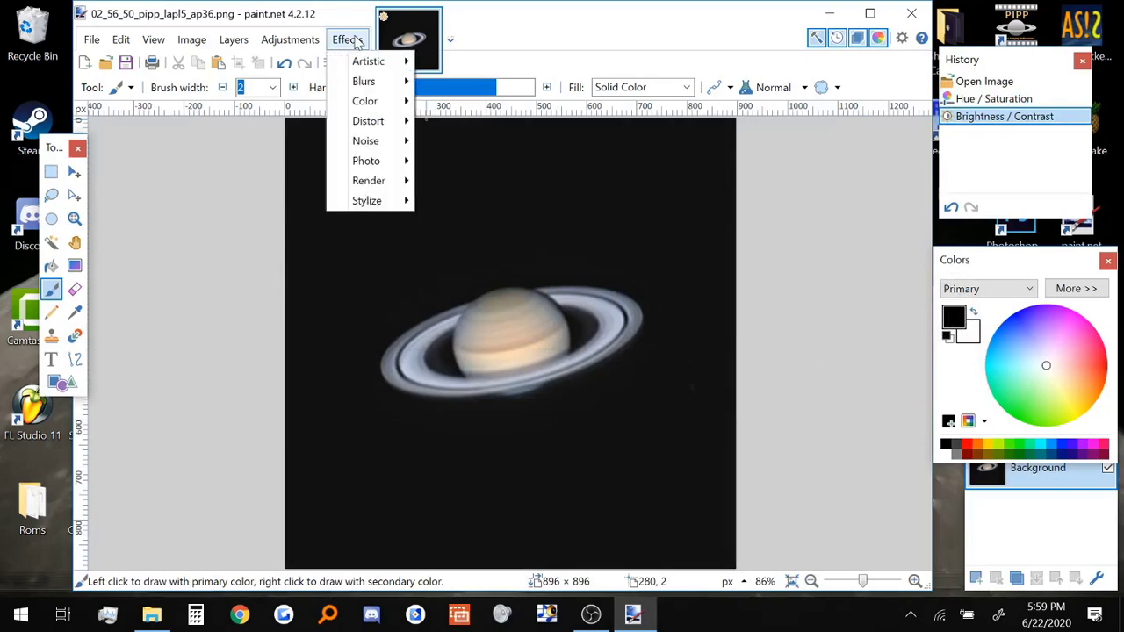
mouse_move(369, 150)
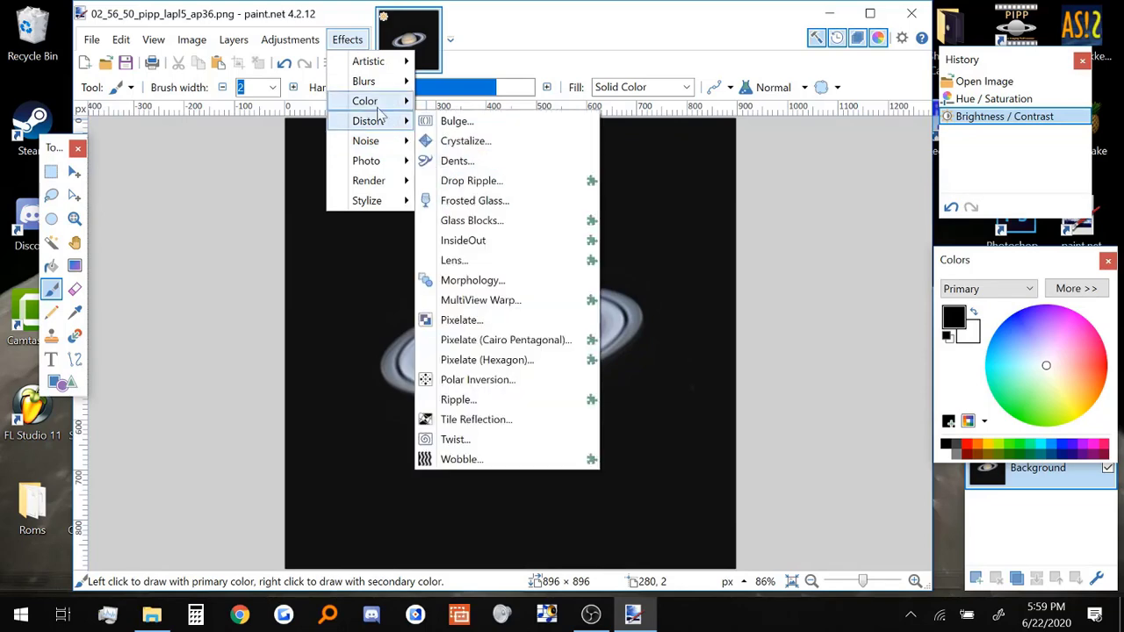
mouse_move(383, 88)
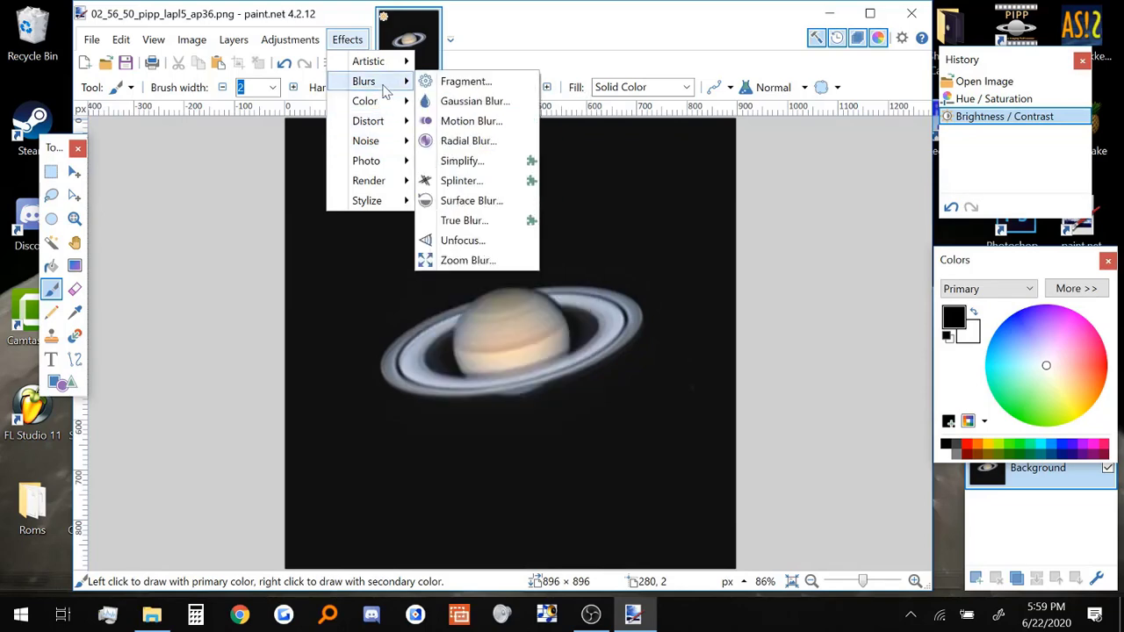
left_click(456, 104)
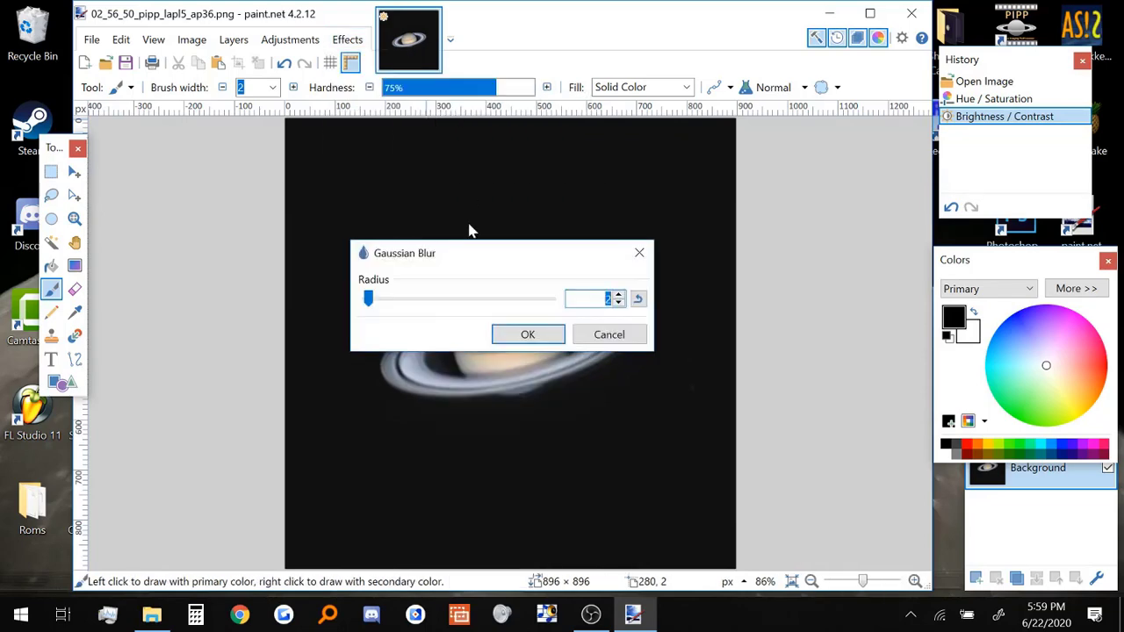
left_click_drag(471, 254, 745, 243)
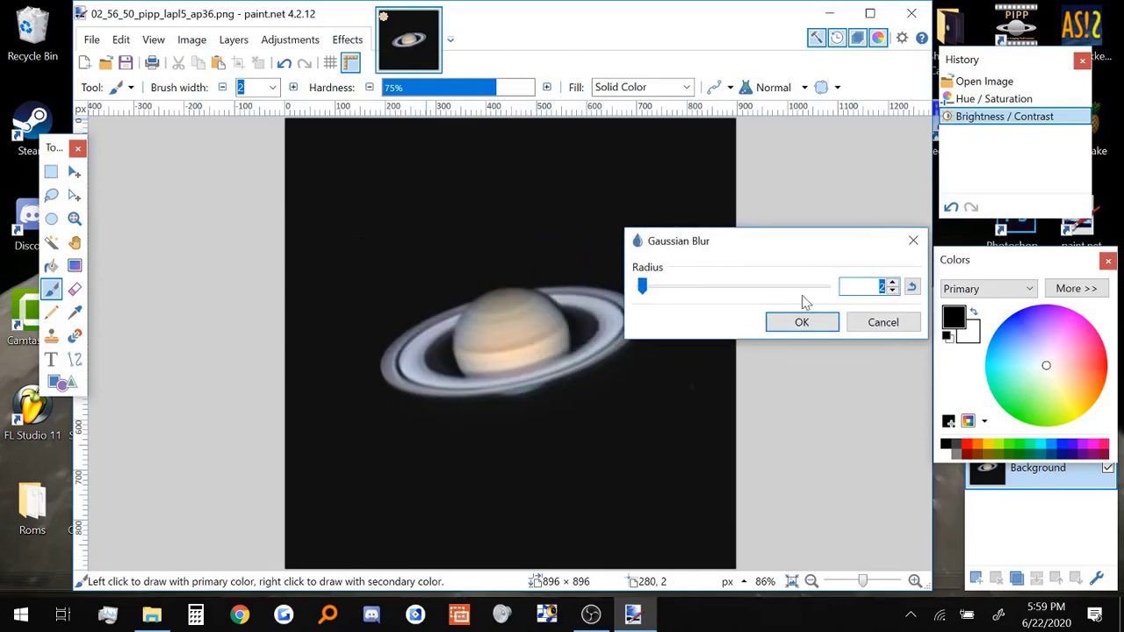
left_click_drag(649, 298, 646, 299)
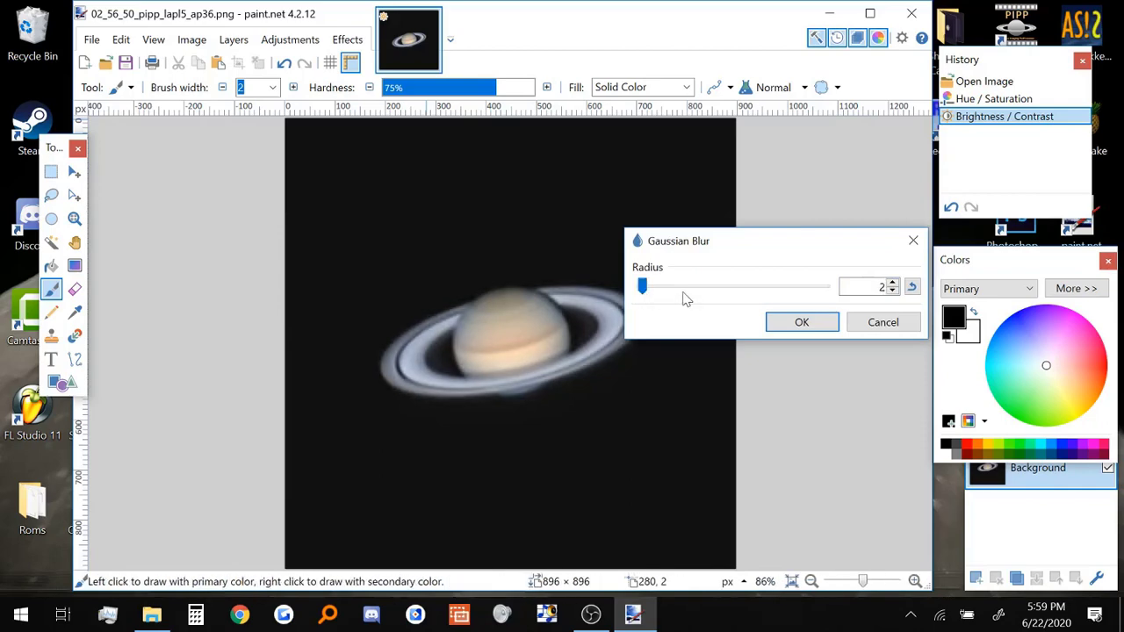
left_click(787, 323)
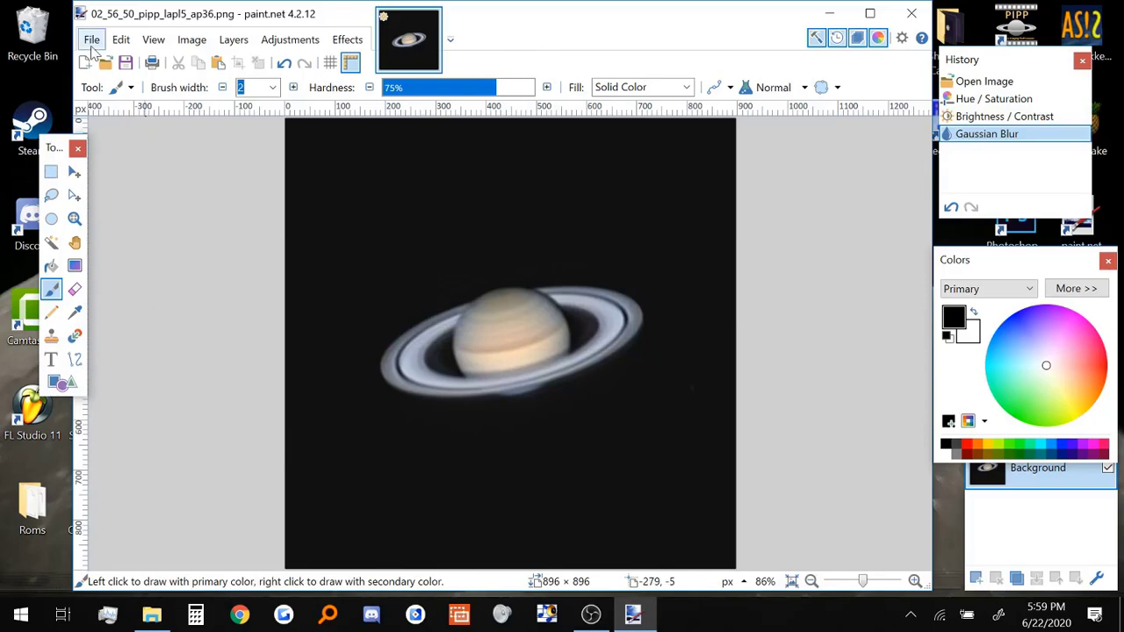
Step: Preview a Vibrance boost on Saturn, then cancel it
left_click(285, 44)
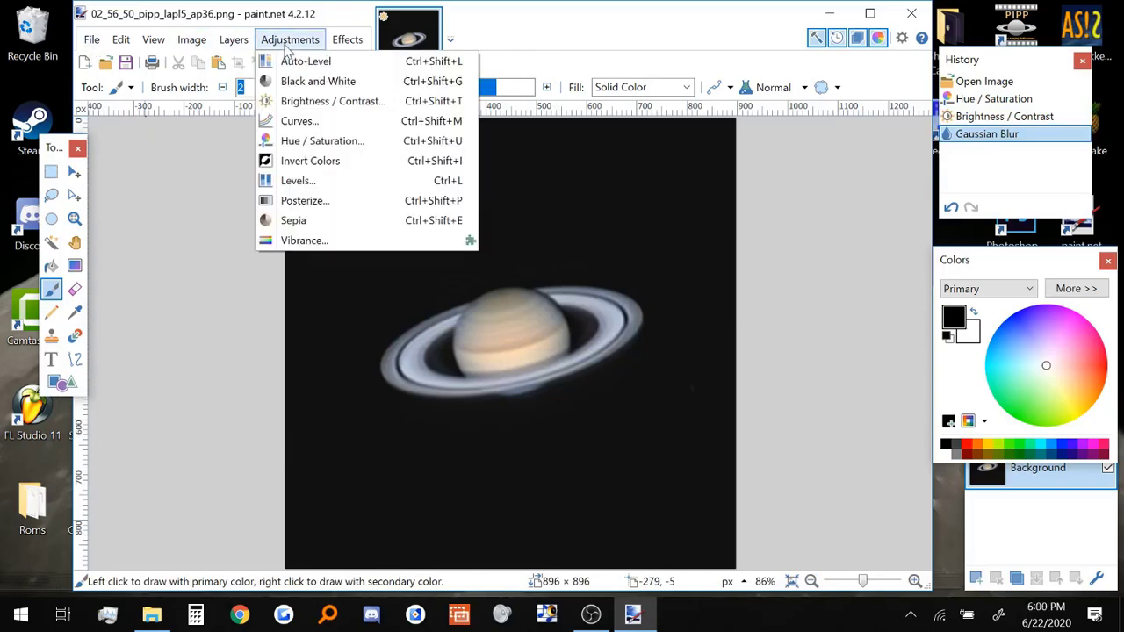
left_click(303, 240)
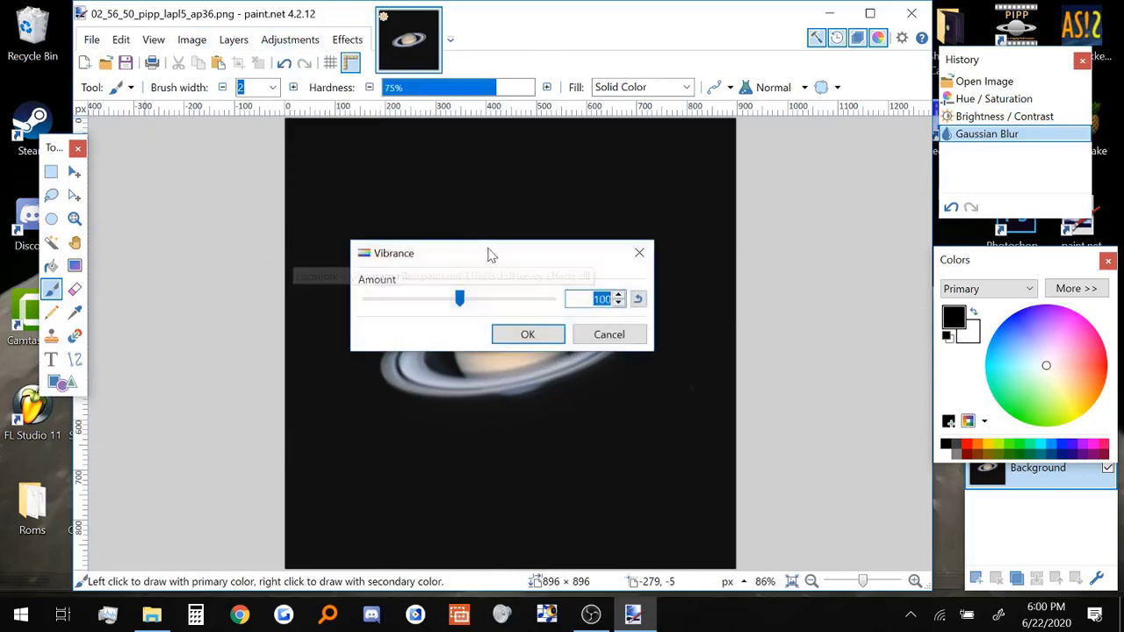
left_click_drag(492, 257, 791, 251)
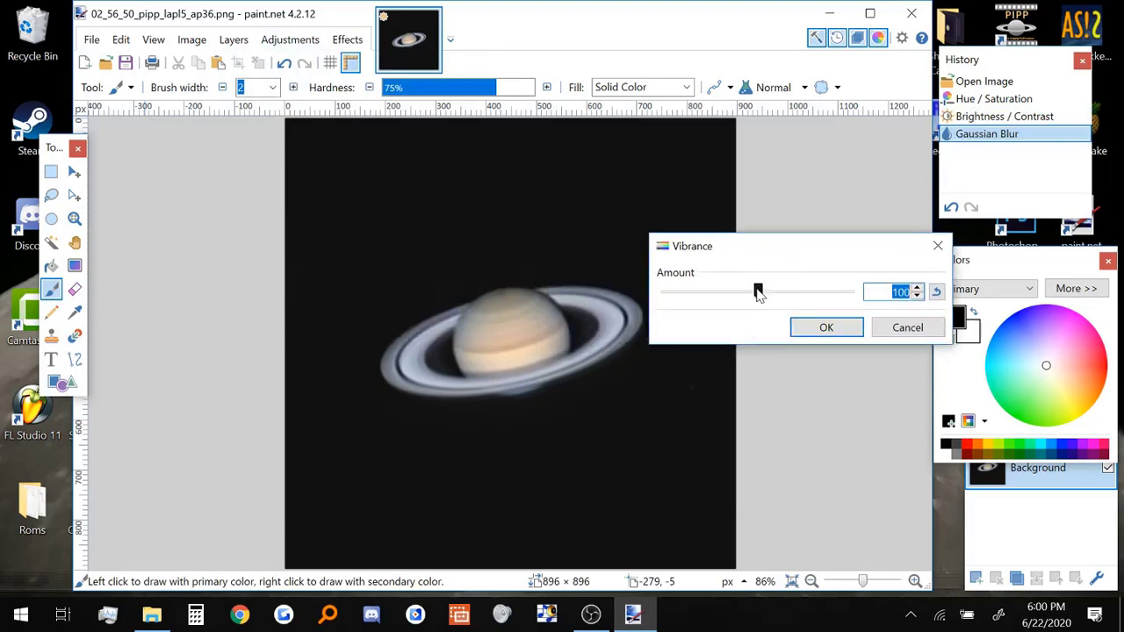
mouse_move(759, 294)
left_mouse_down()
mouse_move(852, 294)
mouse_move(765, 294)
left_mouse_up()
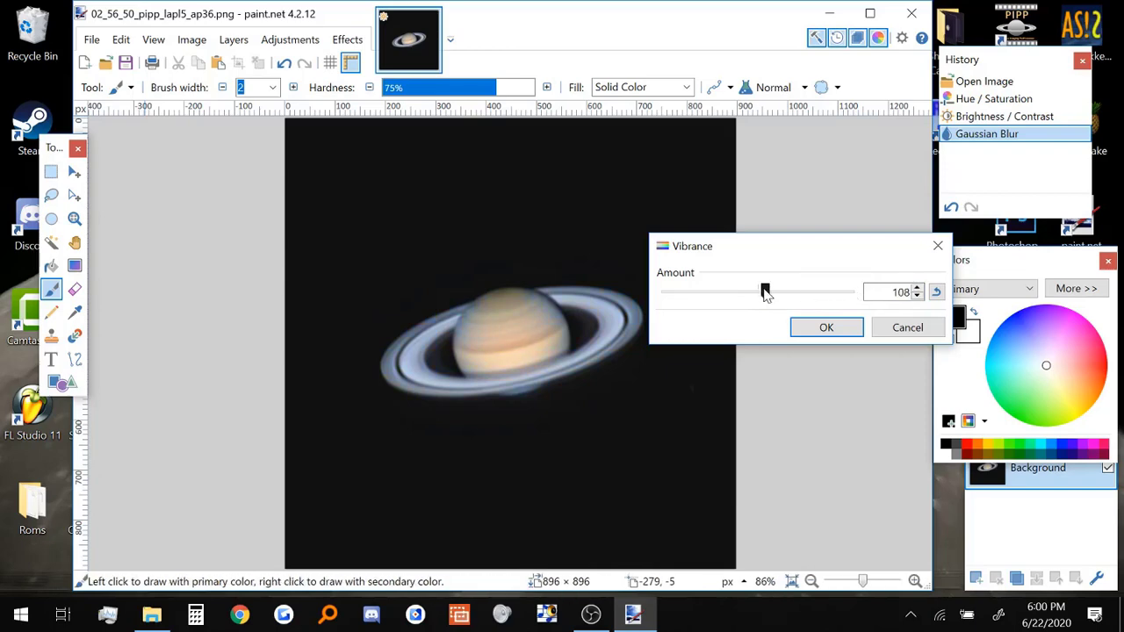
left_click(904, 328)
Step: Save the image as Saturn2.png with default PNG settings and close paint.net
left_click(91, 40)
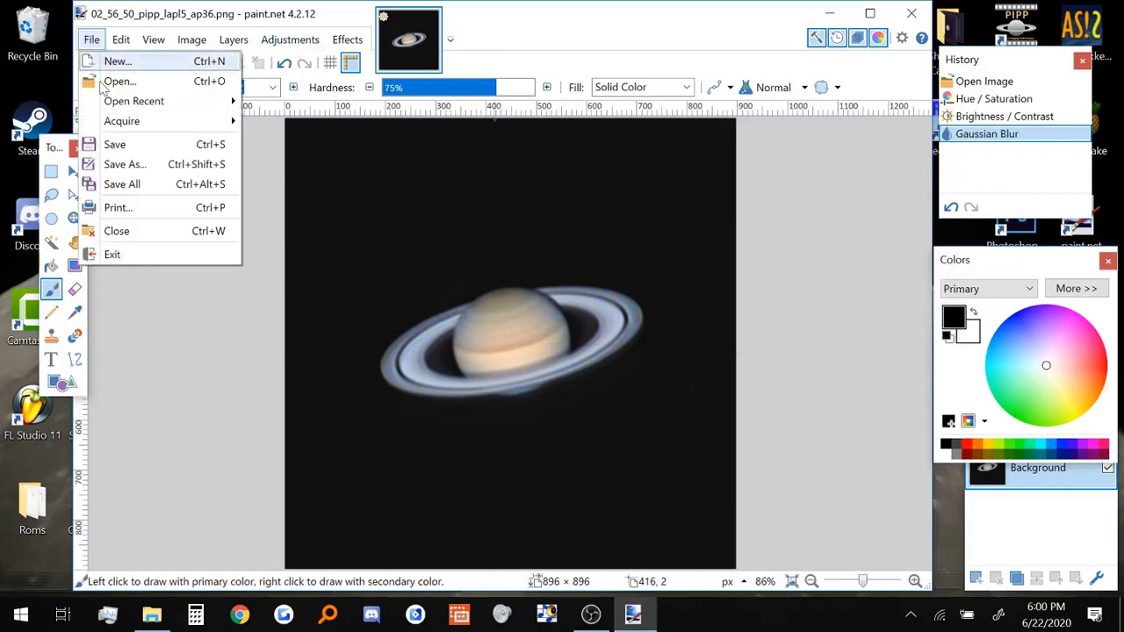
left_click(131, 167)
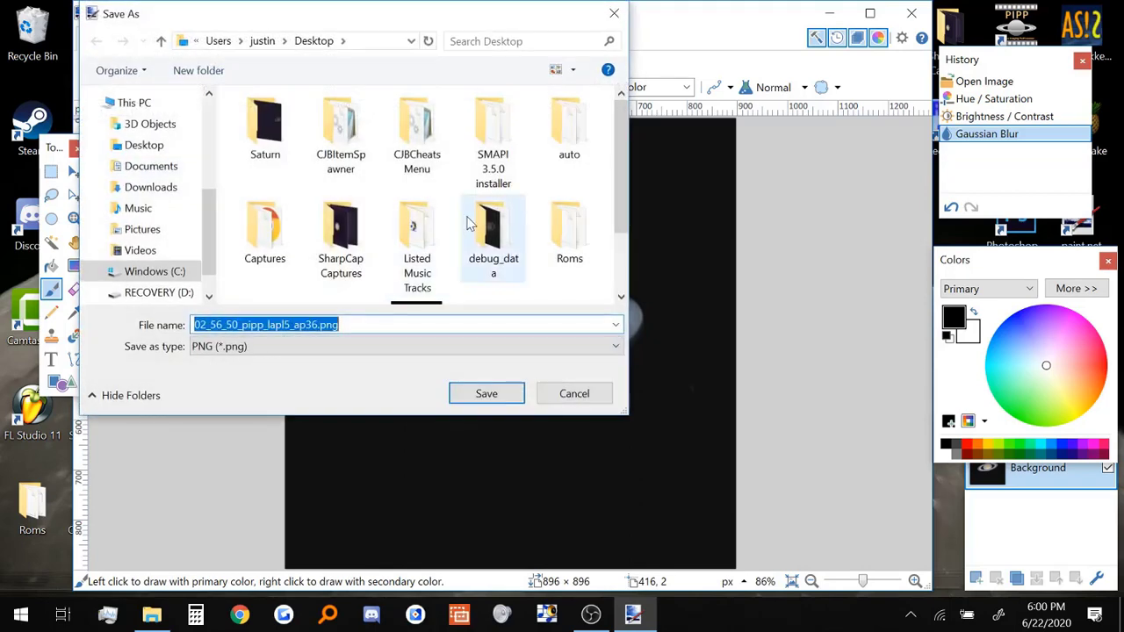
type("Saturn2")
key("Return")
left_click(772, 456)
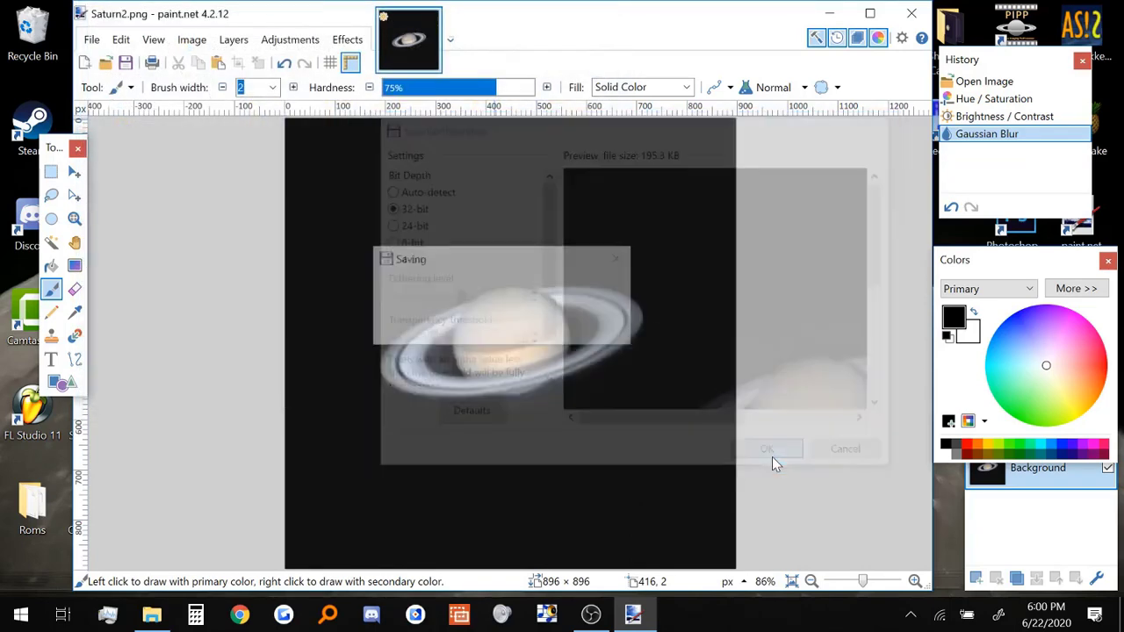
left_click(919, 17)
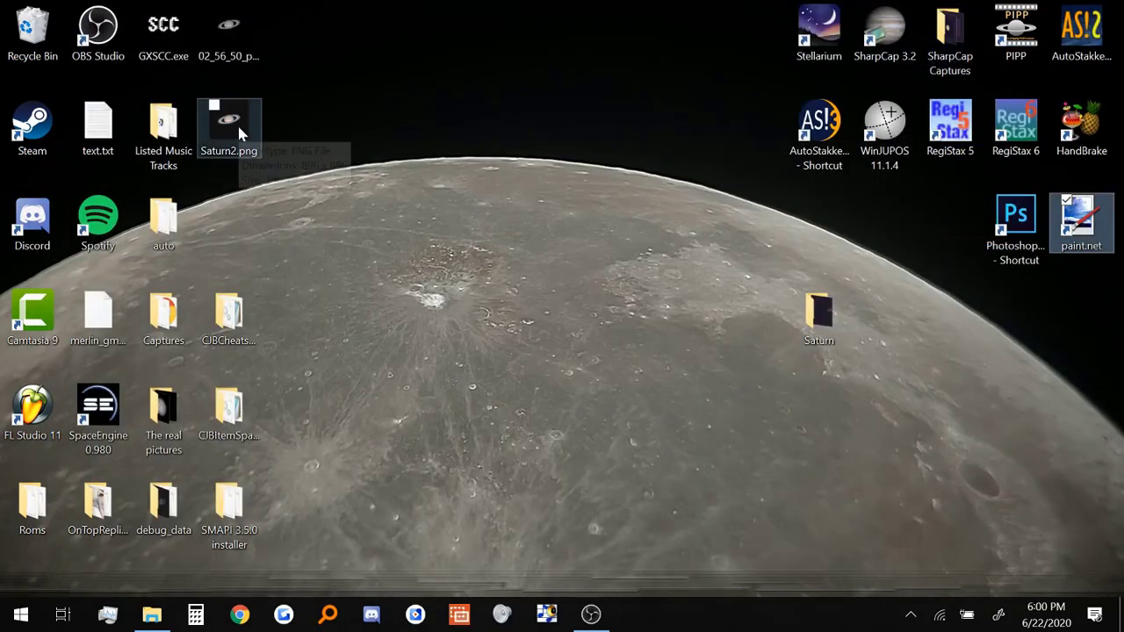
Step: Open Saturn2.png in ImageGlass and play 02_56_50.avi from the Saturn folder in VLC
double_click(237, 129)
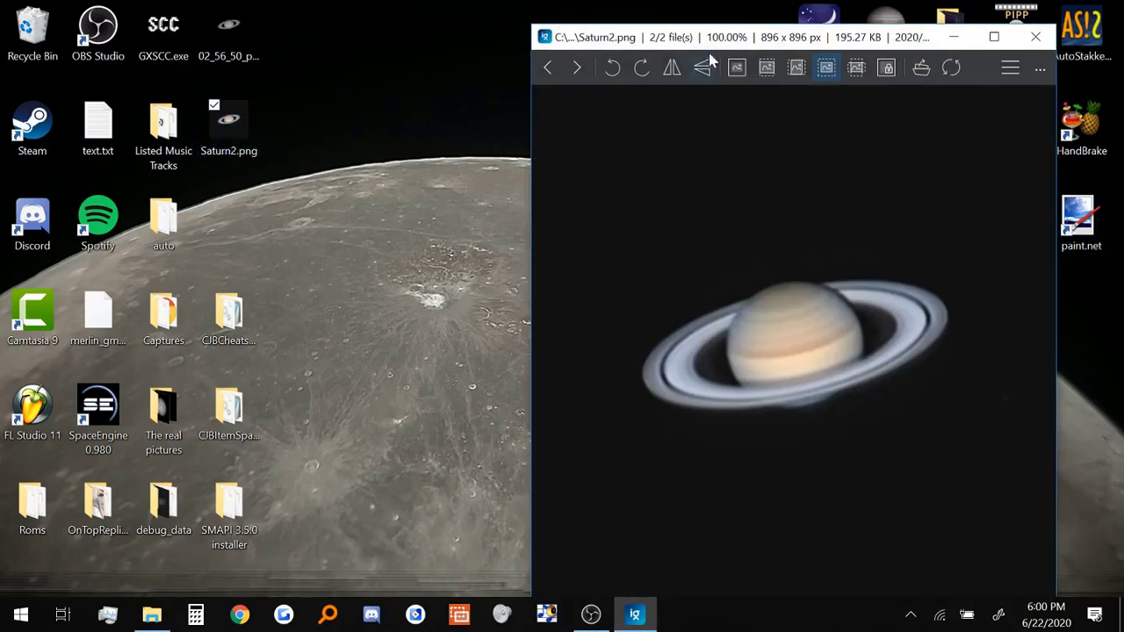
left_click_drag(713, 46, 283, 35)
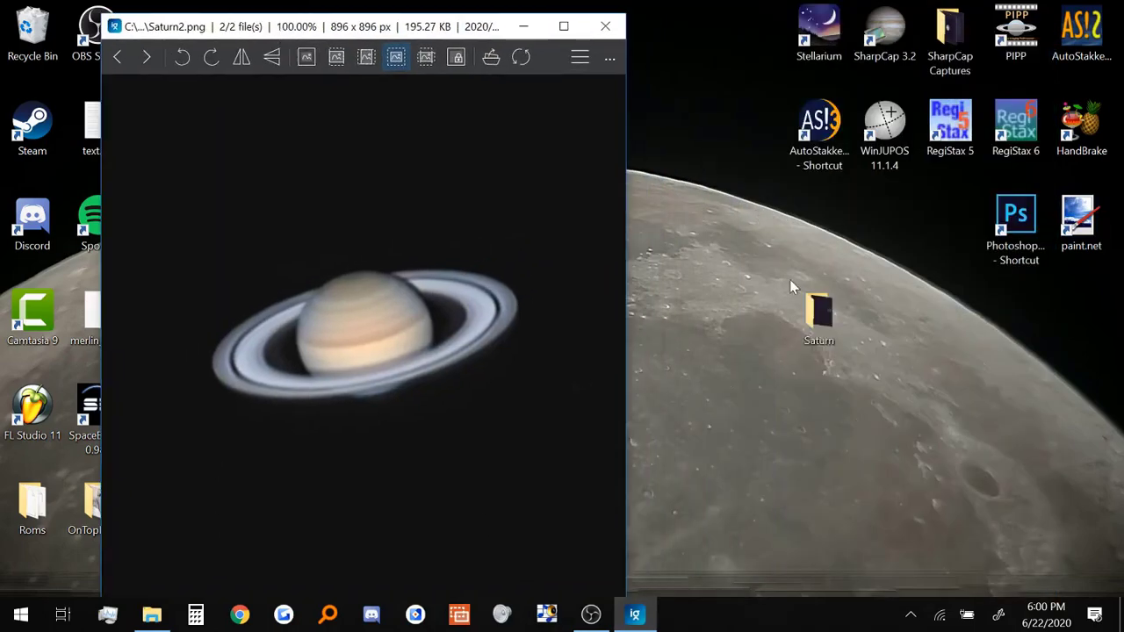
double_click(817, 312)
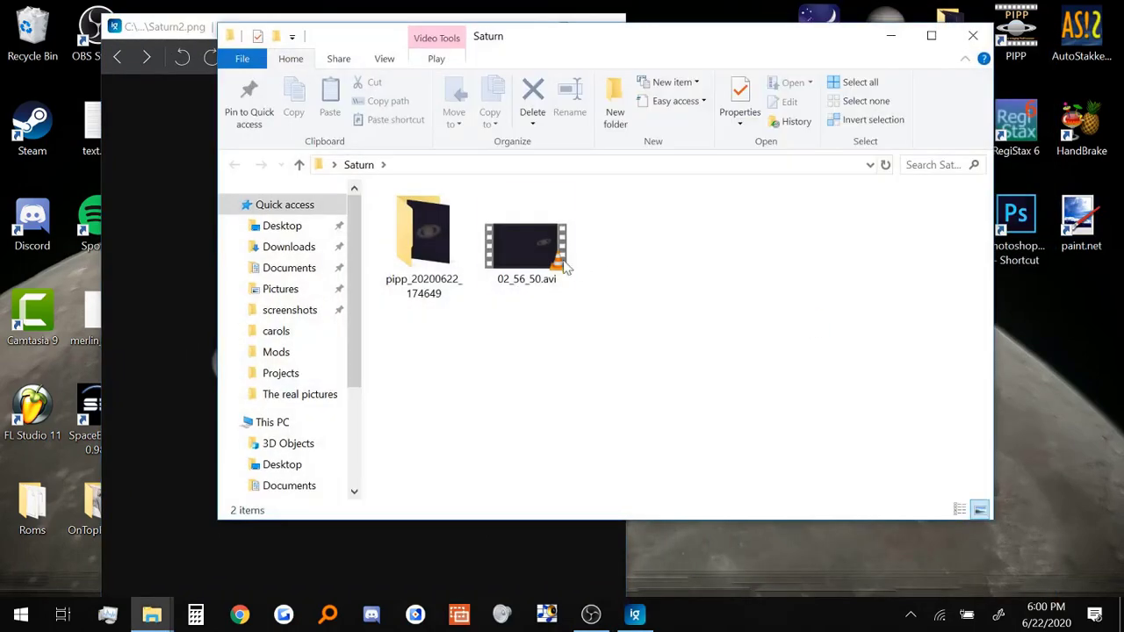
double_click(555, 261)
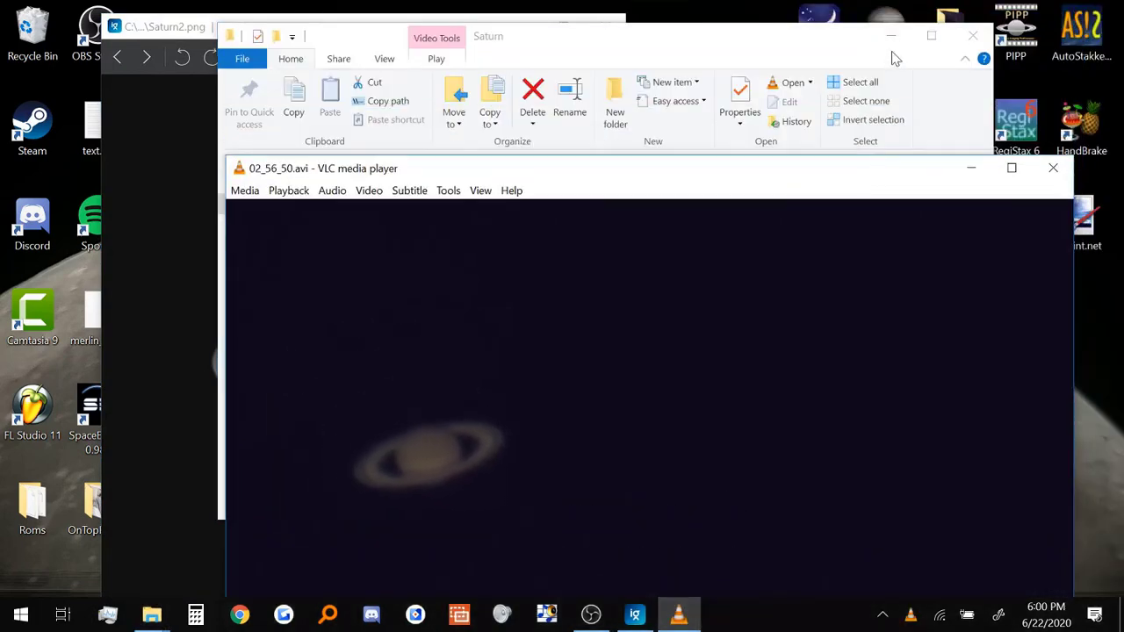
Step: Pause the video and arrange VLC and ImageGlass side by side for comparison
left_click(892, 37)
left_click_drag(754, 174, 881, 68)
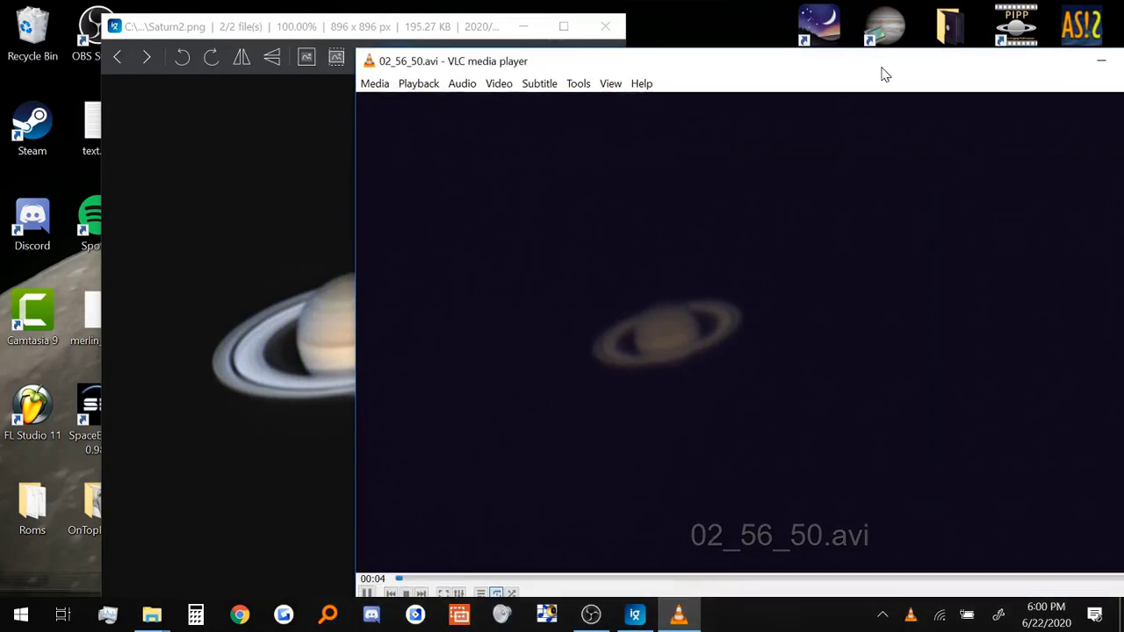
left_click(367, 586)
left_click_drag(288, 30, 143, 36)
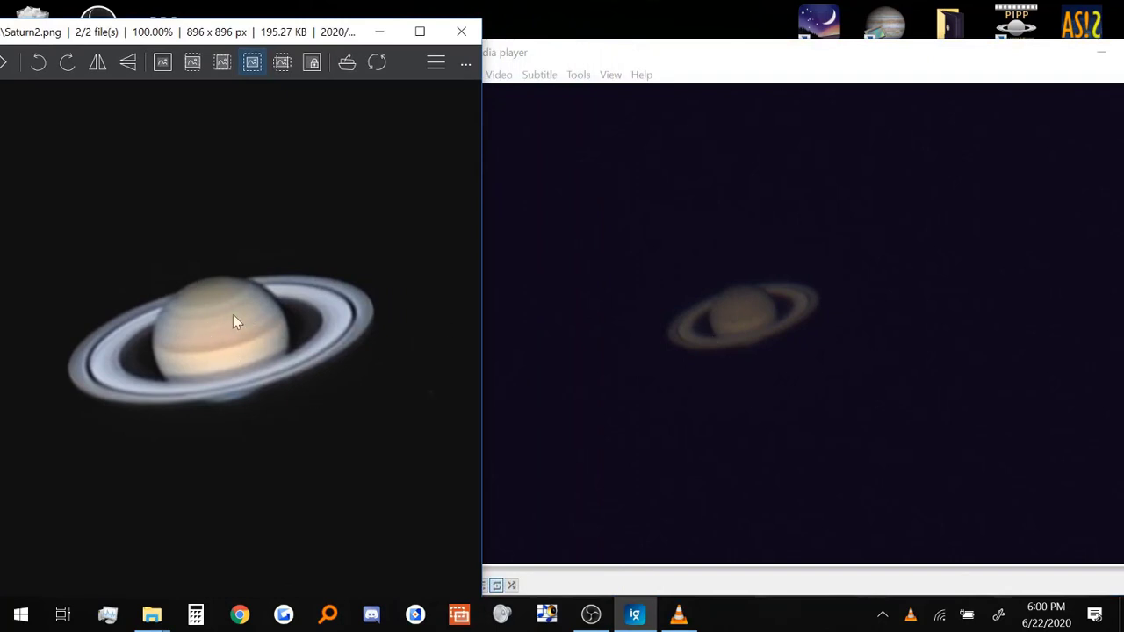
left_click(794, 286)
left_click(230, 379)
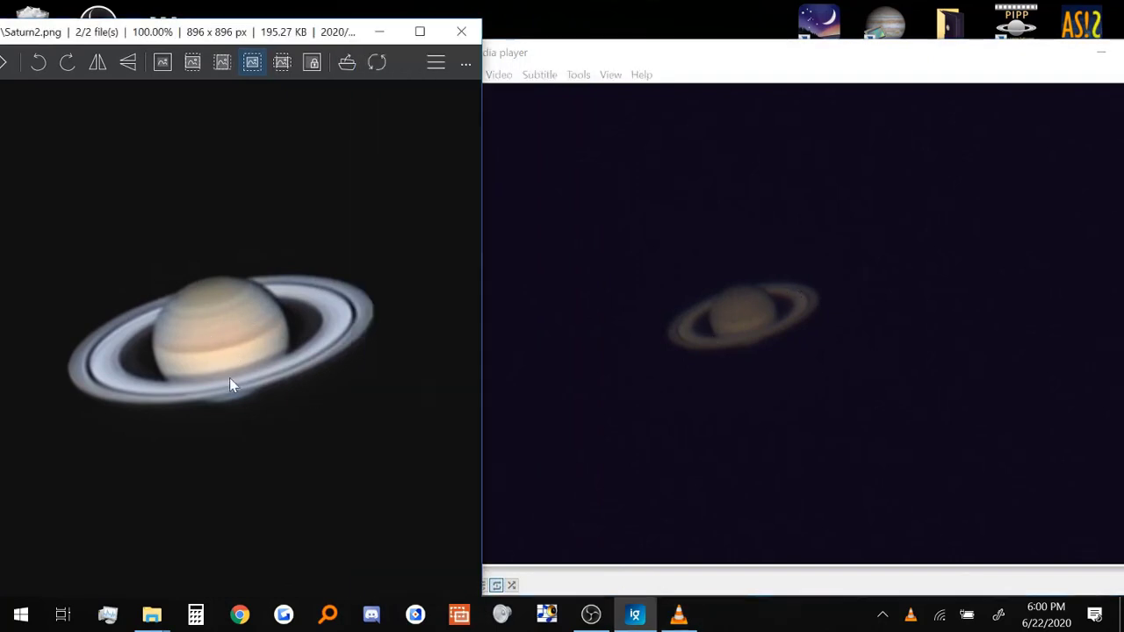